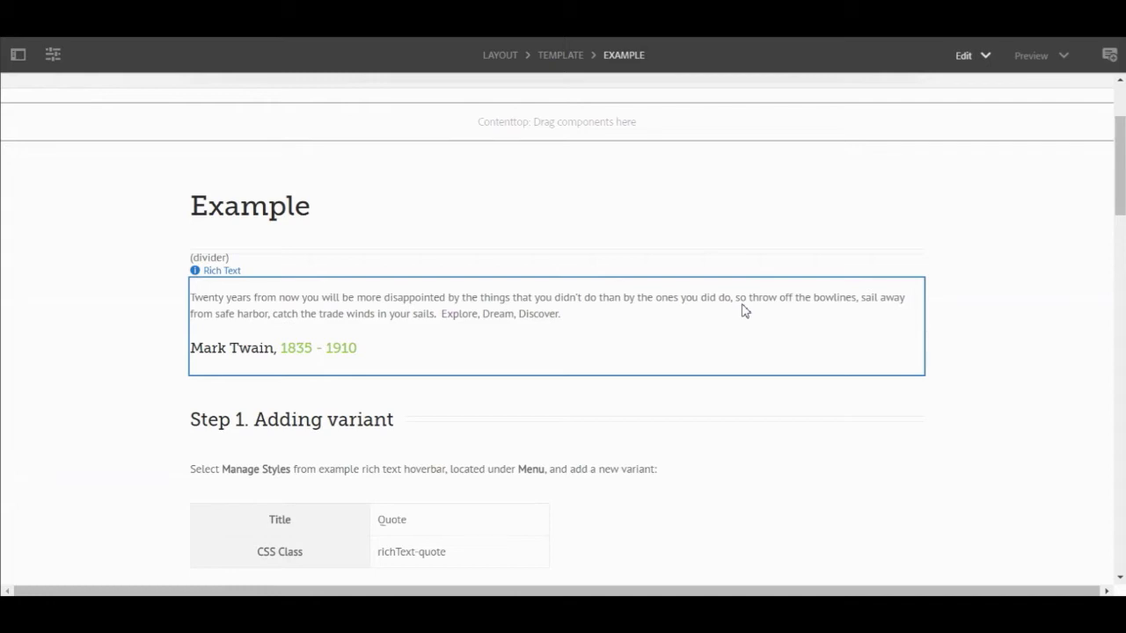
Select the Rich Text quote component and add a new style named Quote.
left_click(743, 310)
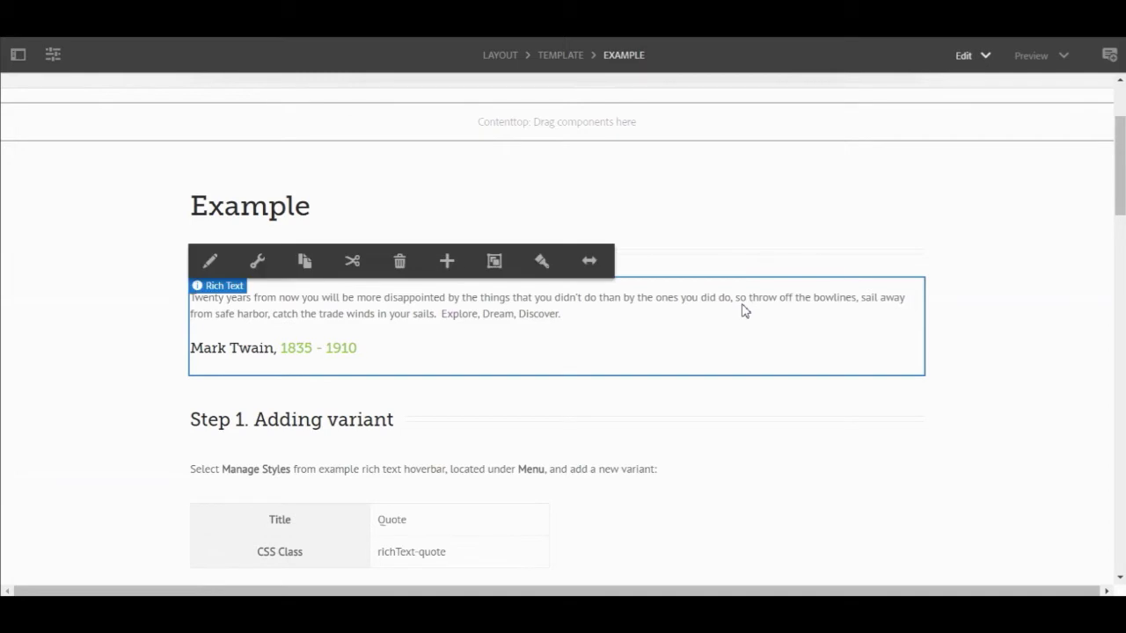
left_click(542, 262)
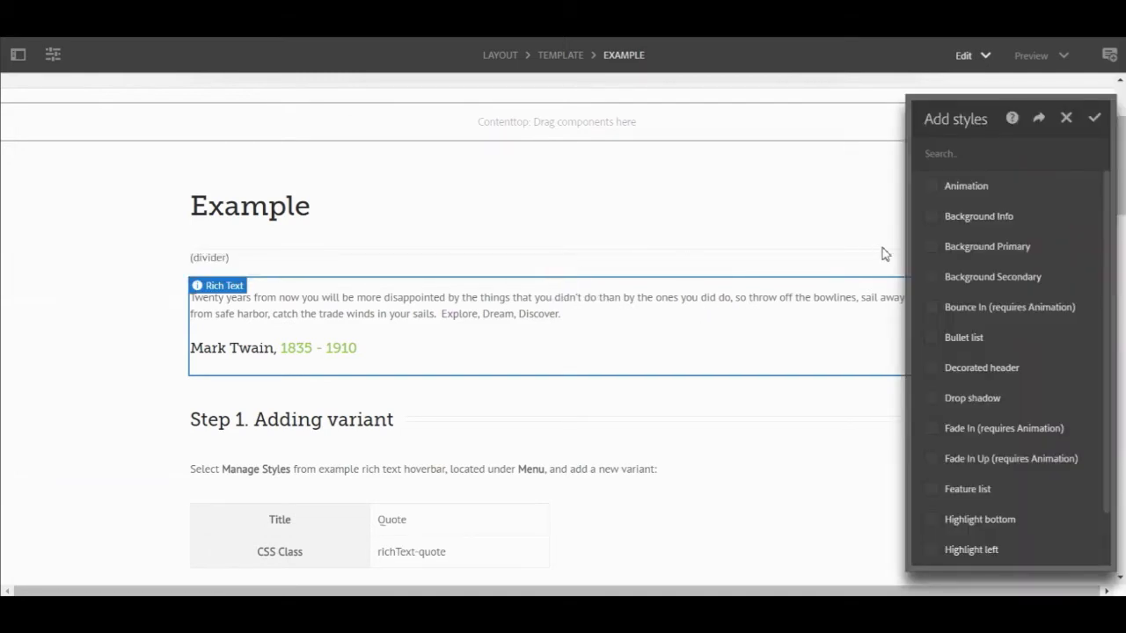
left_click_drag(1105, 181, 1100, 259)
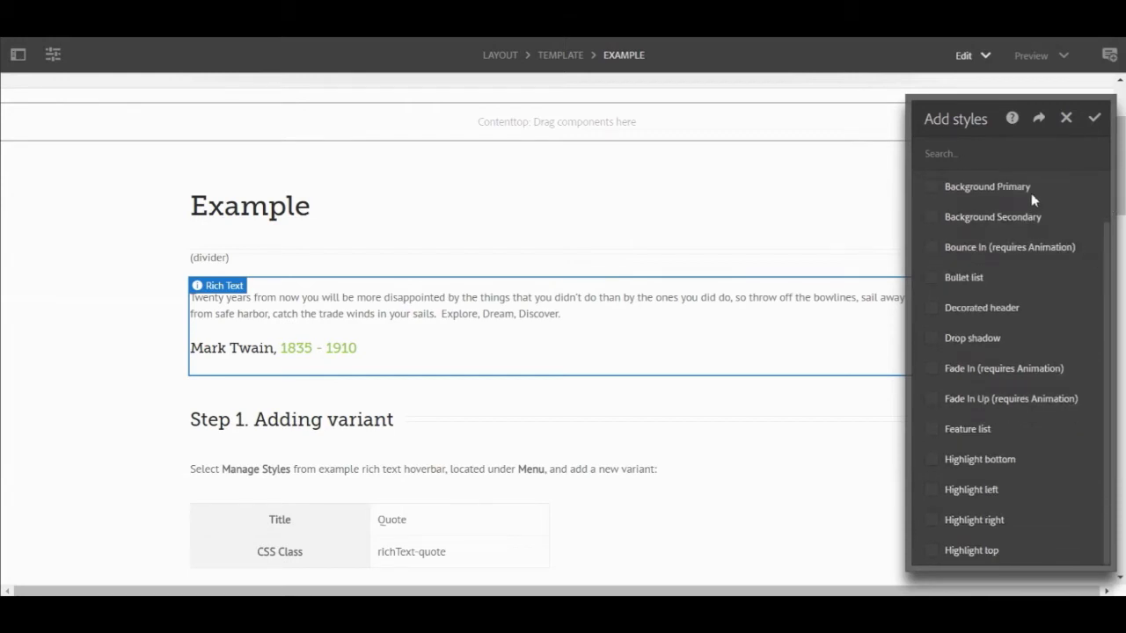
left_click(1002, 158)
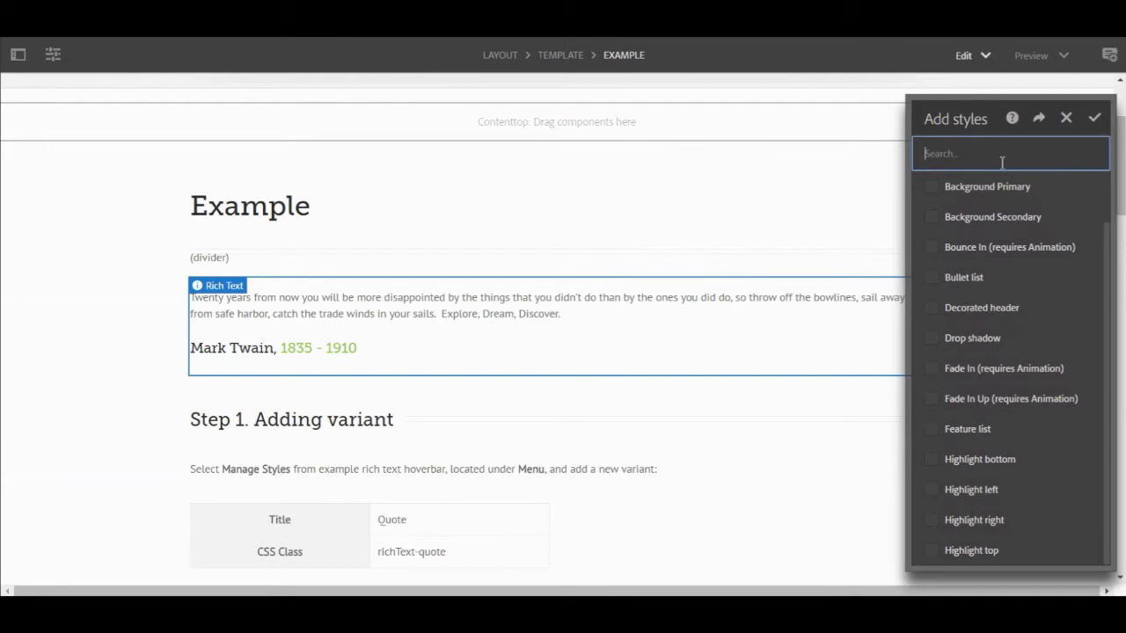
type("quote")
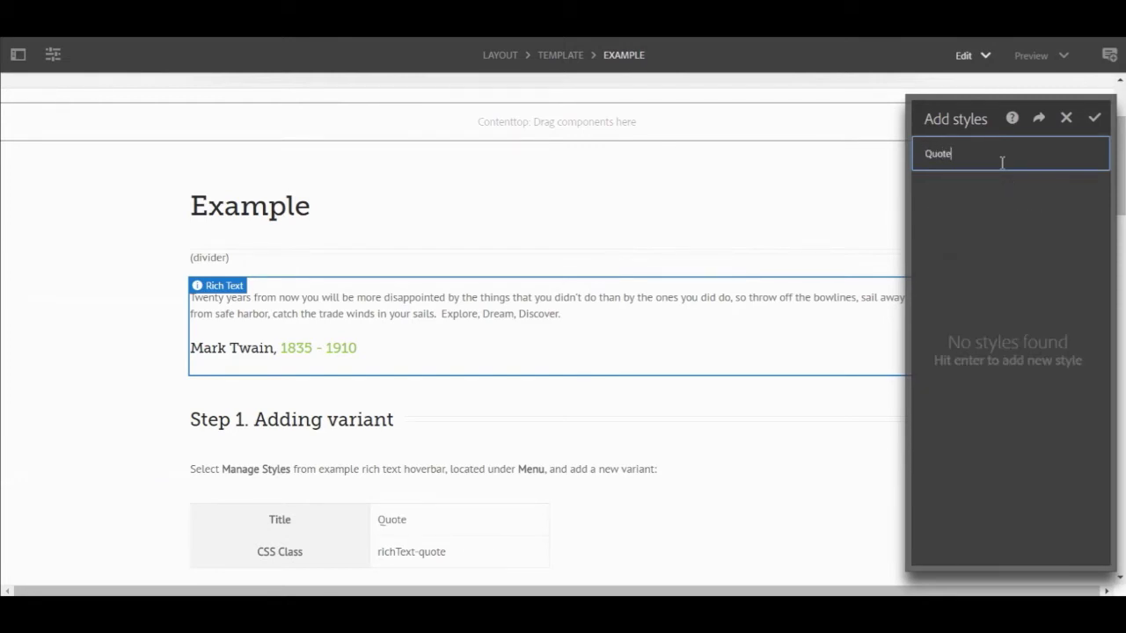
key("Return")
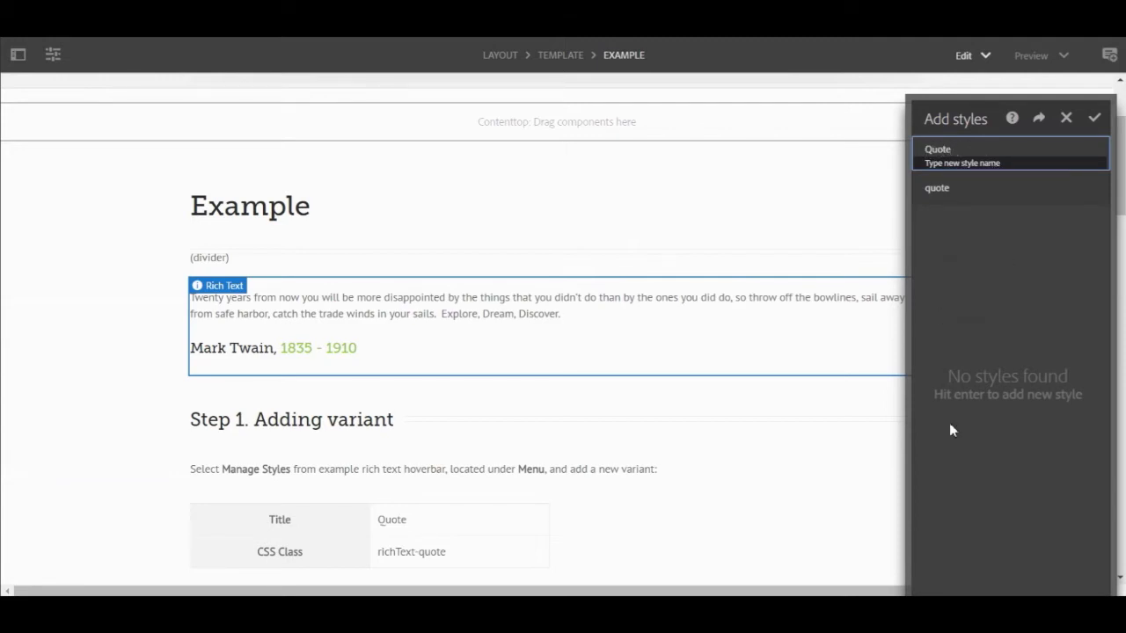
Give the Quote style the CSS class richText-quote and apply it.
key("Tab")
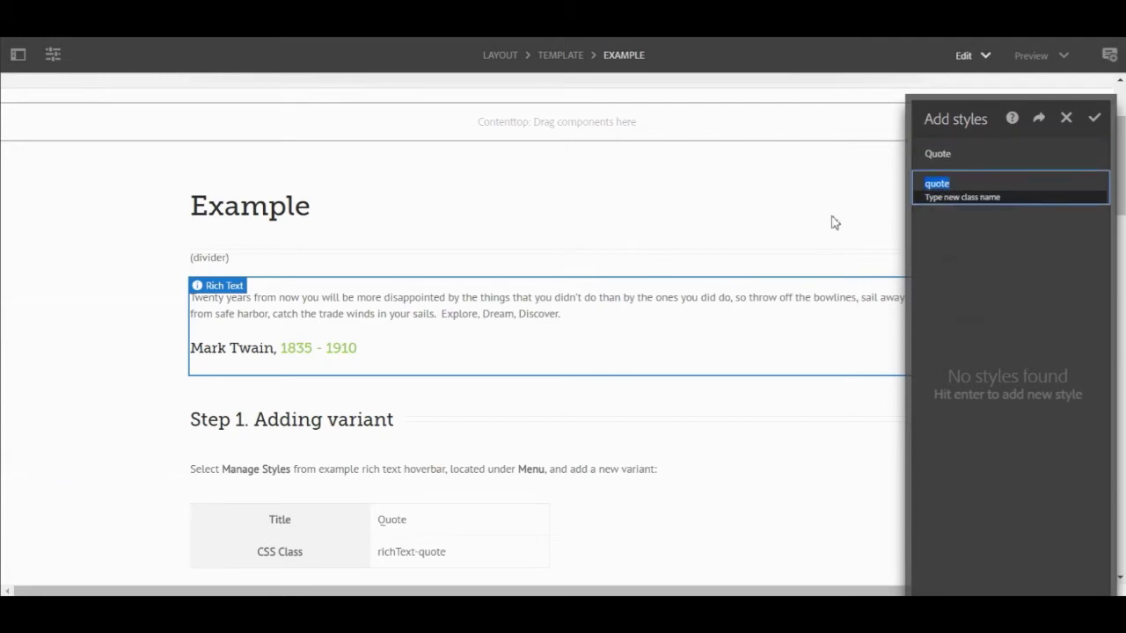
type("richText-quo")
key("Return")
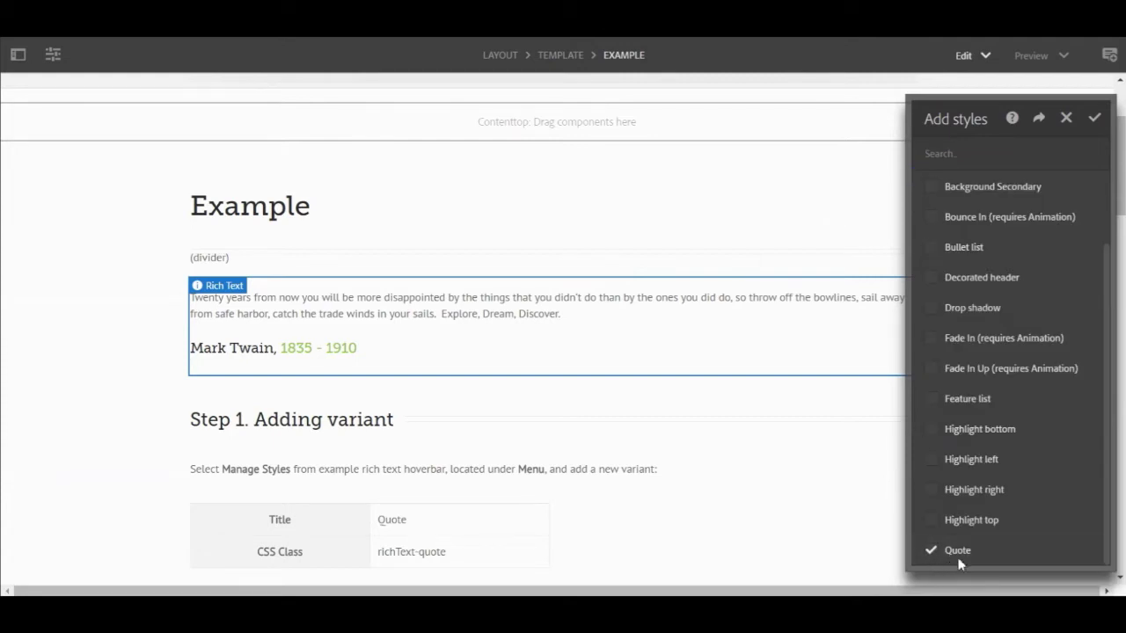
left_click(1095, 123)
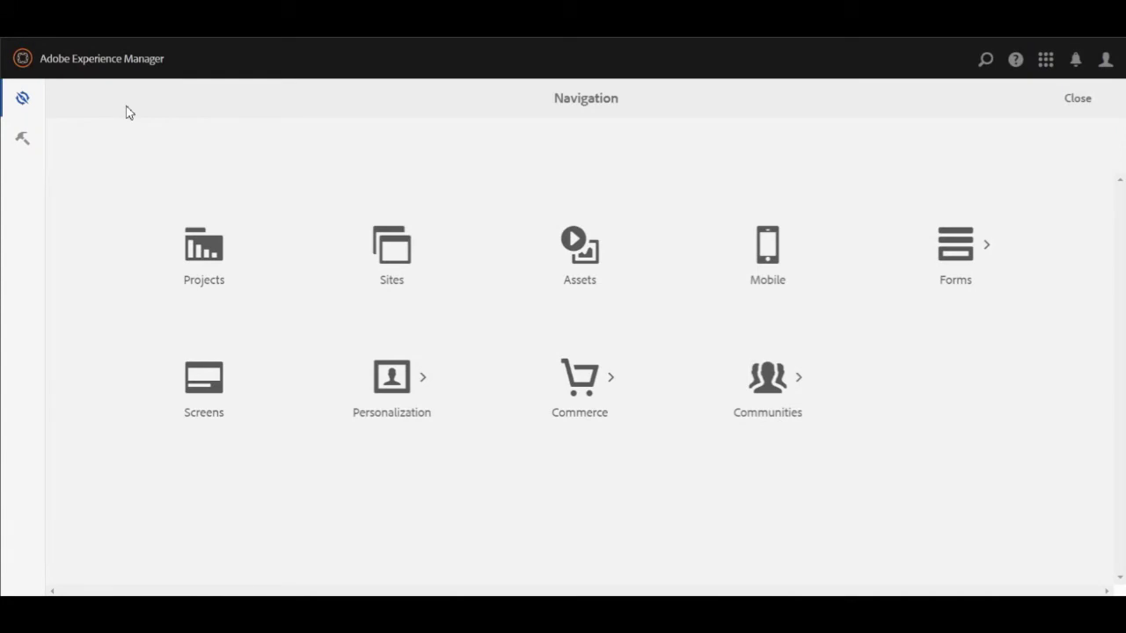
Go to Tools > Creative Exchange and open the Export package page.
left_click(25, 139)
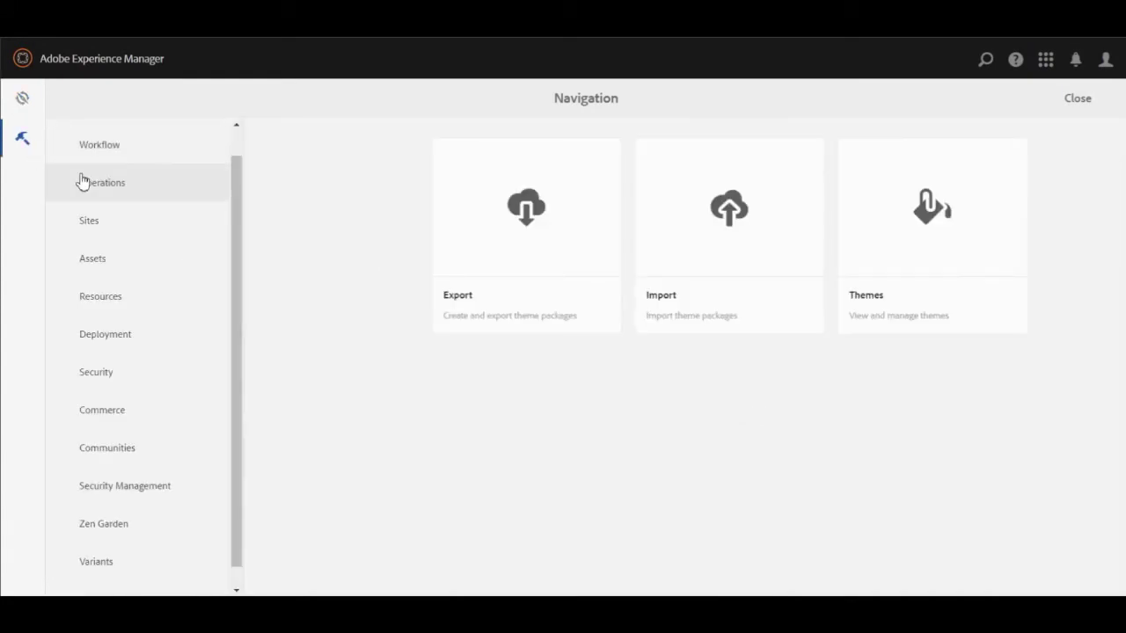
scroll(149, 396, "down", 1)
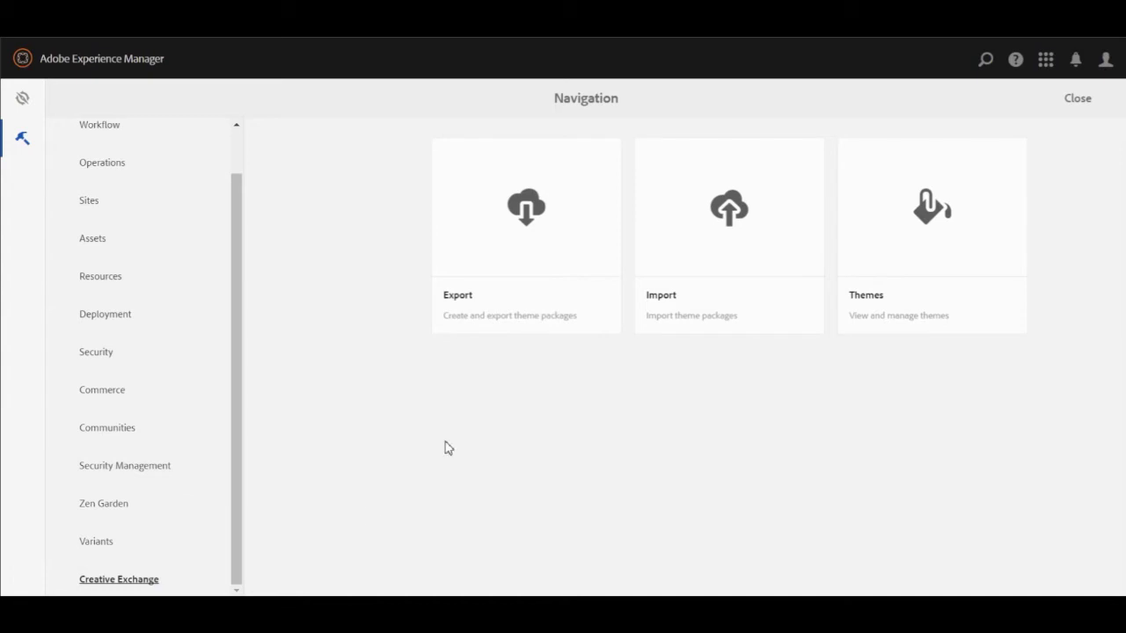
left_click(530, 238)
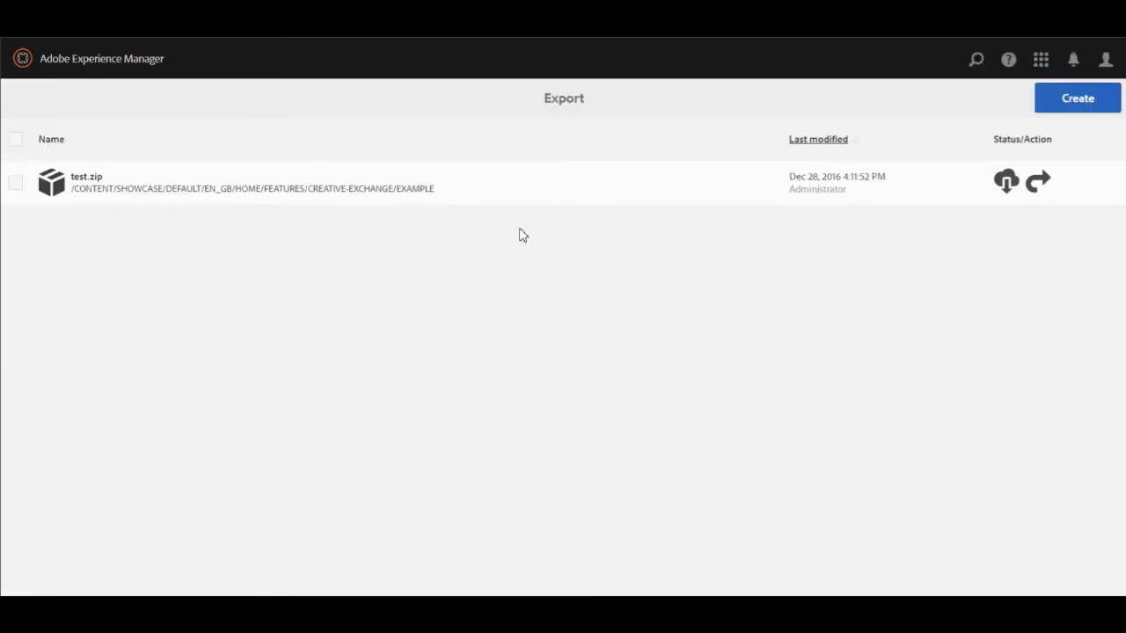
Start a new export and browse to Showcase/Default/en_gb/Home/Features/Creative Exchange/Example.
left_click(1062, 98)
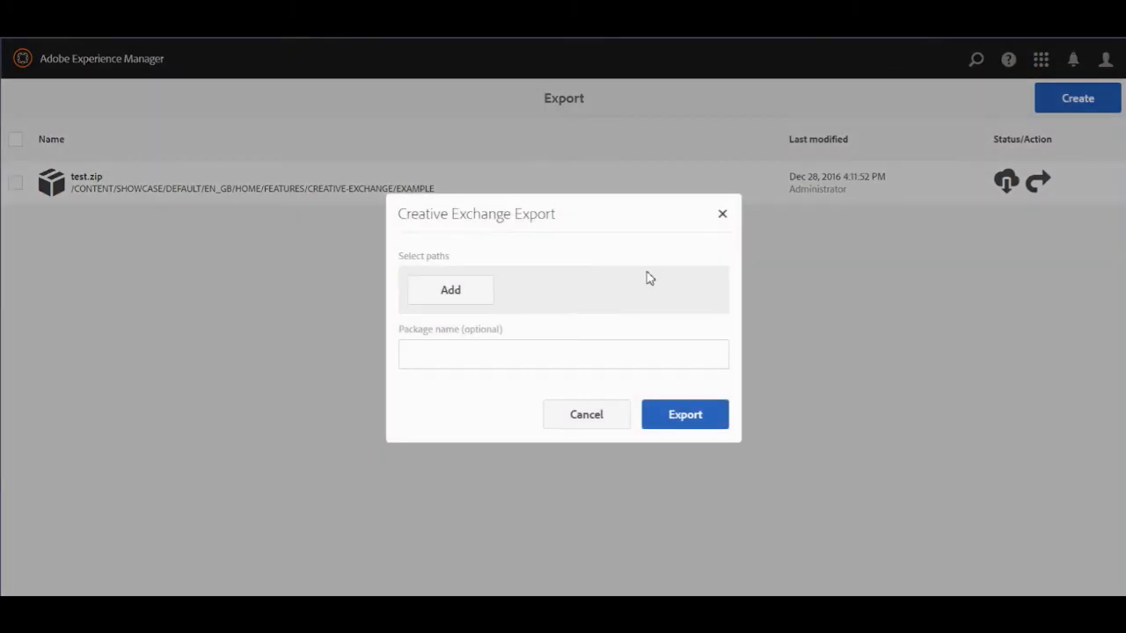
left_click(484, 299)
left_click(642, 293)
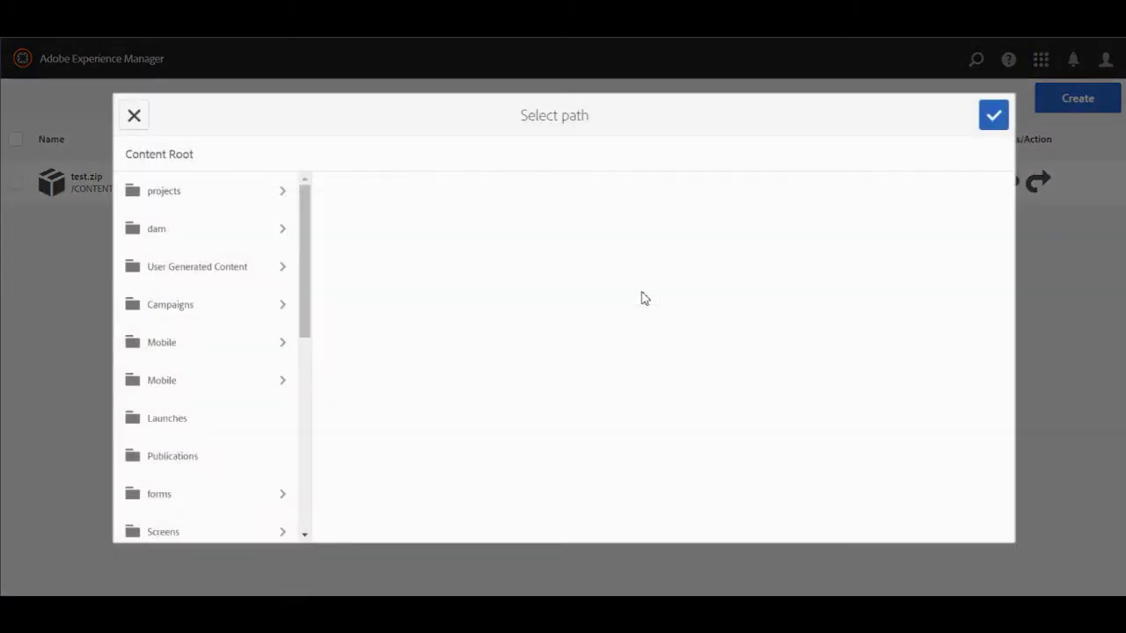
left_click_drag(307, 206, 307, 475)
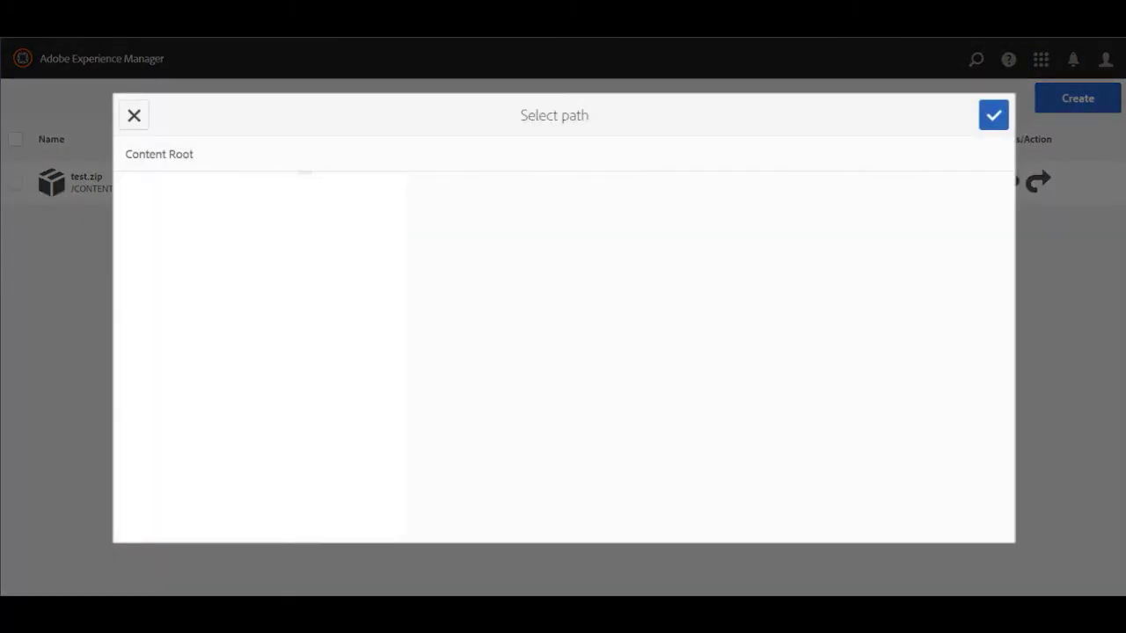
left_click(248, 524)
left_click(407, 194)
left_click(563, 229)
left_click(788, 200)
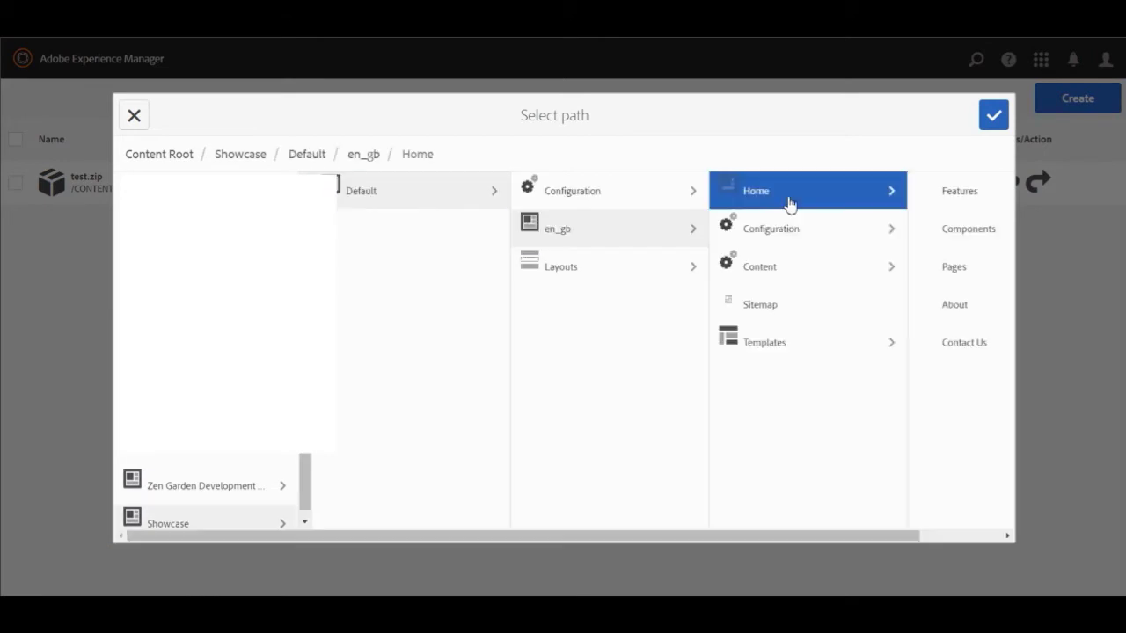
left_click(870, 200)
left_click(874, 262)
left_click(880, 195)
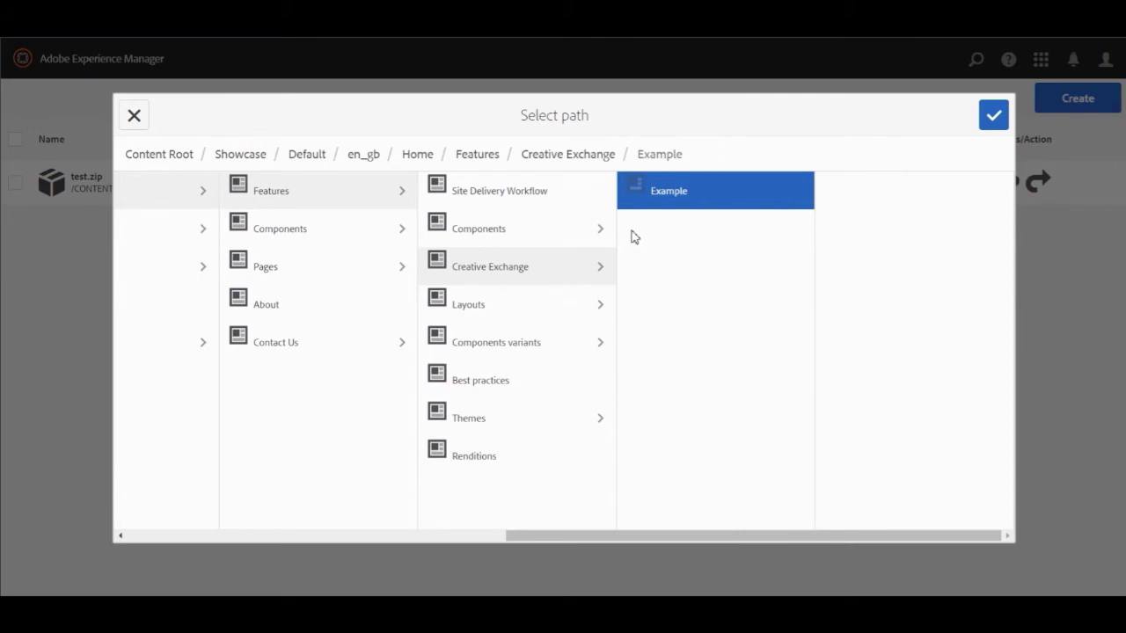
Confirm the Example path, name the package creative-exchange-demo, and export it.
left_click(992, 121)
type("creative-e")
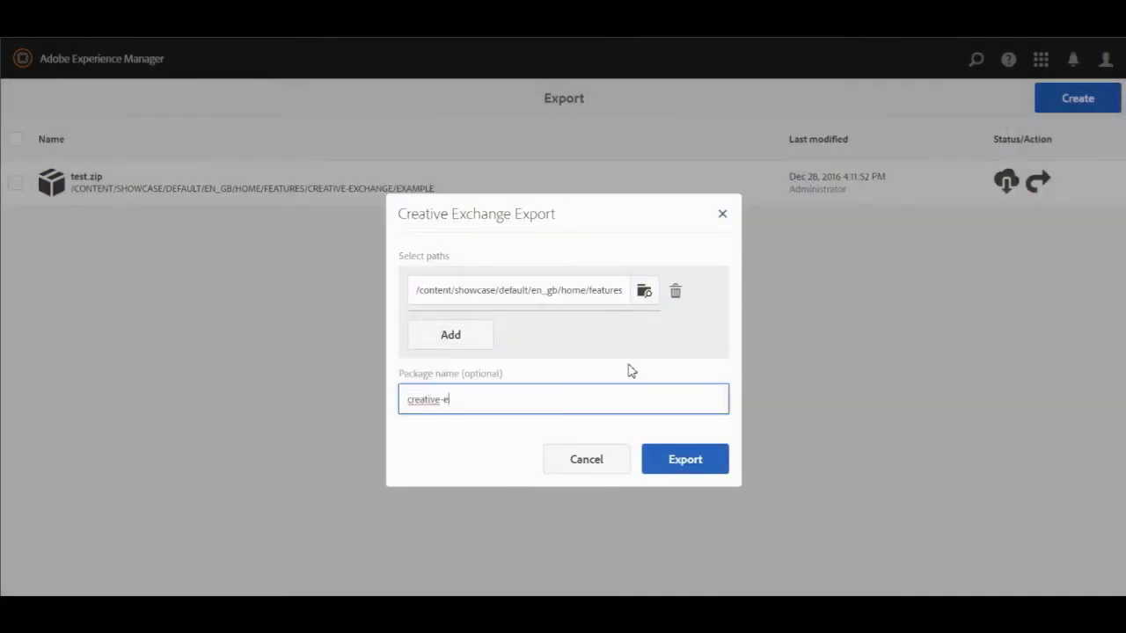
type("xchange-demo")
left_click(676, 460)
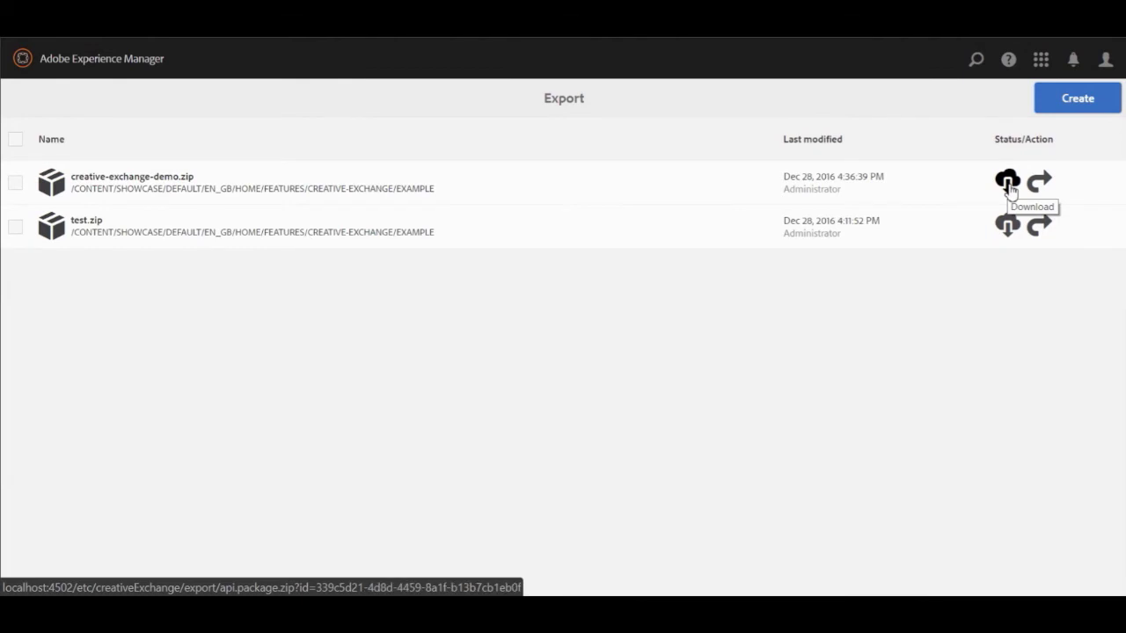
Download creative-exchange-demo.zip and extract it on the desktop with 7-Zip Extract Here.
left_click(1009, 192)
left_click_drag(8, 196, 105, 193)
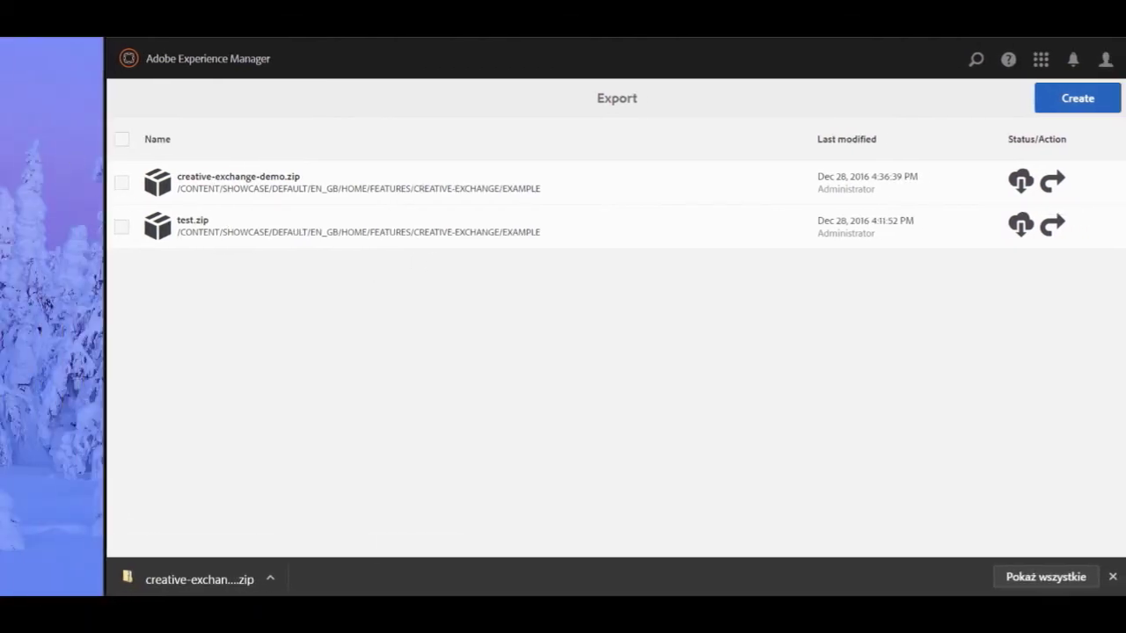
left_click_drag(113, 81, 161, 82)
right_click(115, 39)
mouse_move(238, 75)
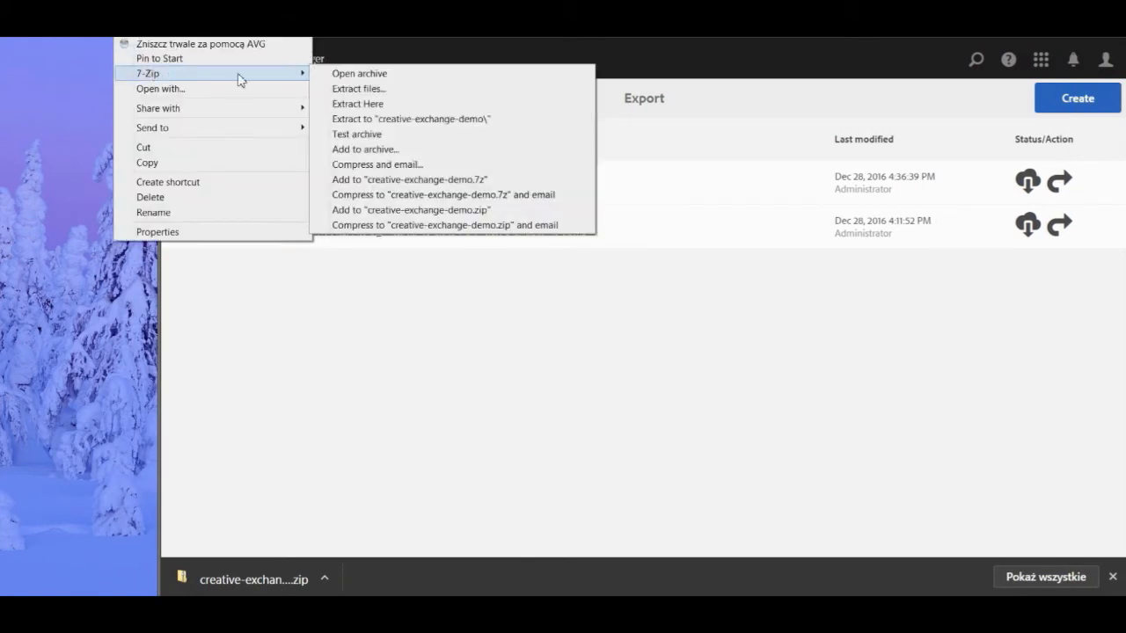
left_click(349, 104)
Browse content/showcase/default/en_gb/home/features/creative-exchange in the extracted folder and open example.html.
double_click(124, 38)
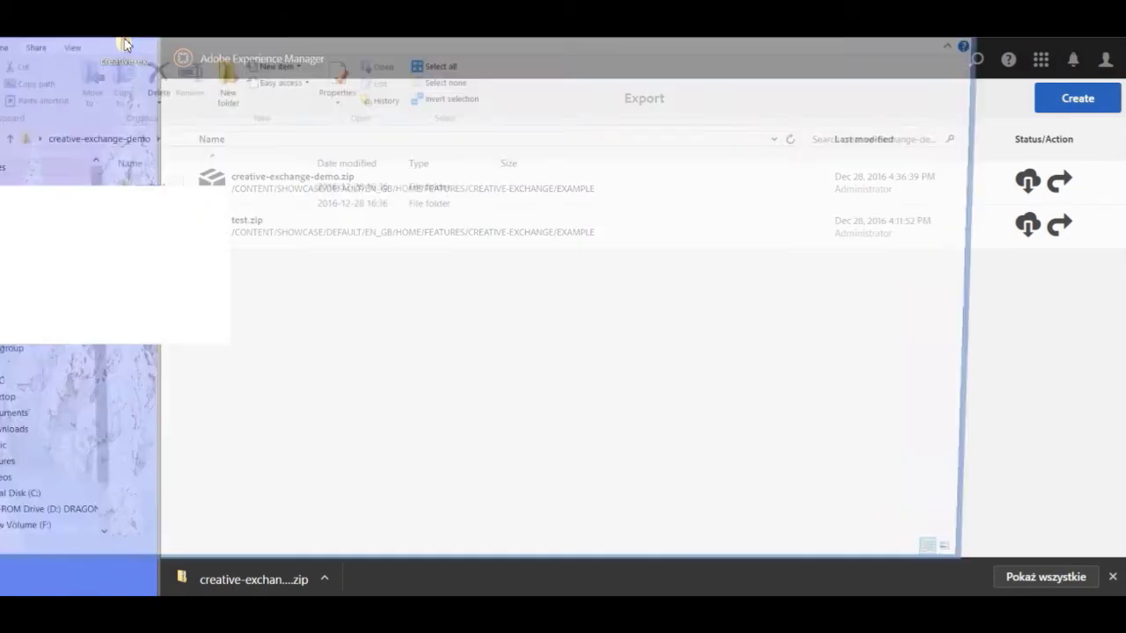
left_click(334, 202)
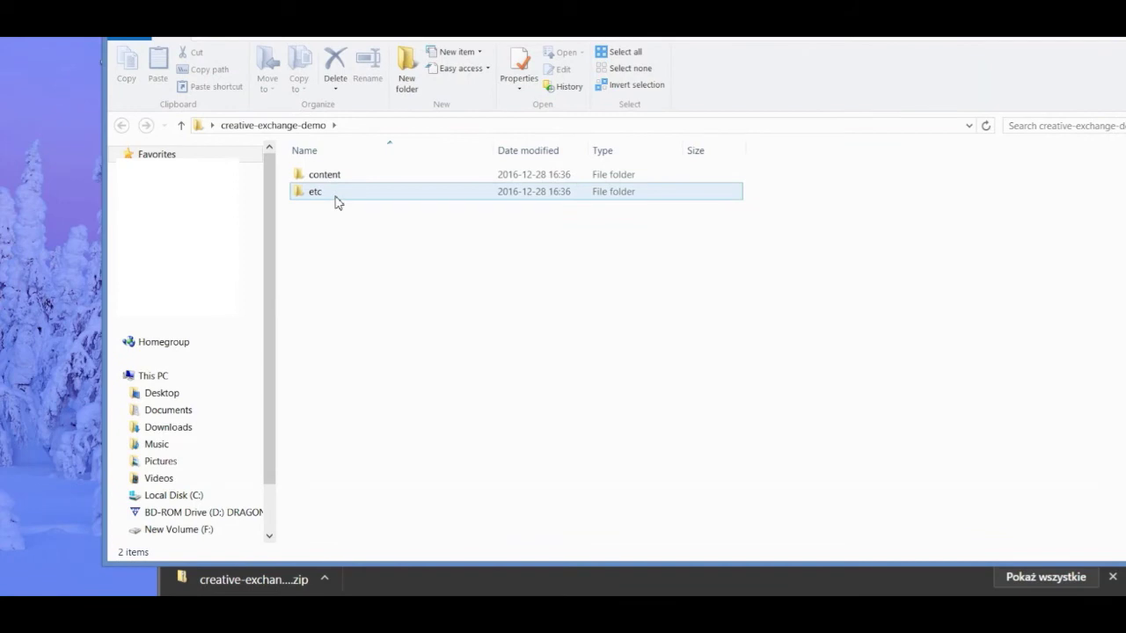
left_click(337, 182)
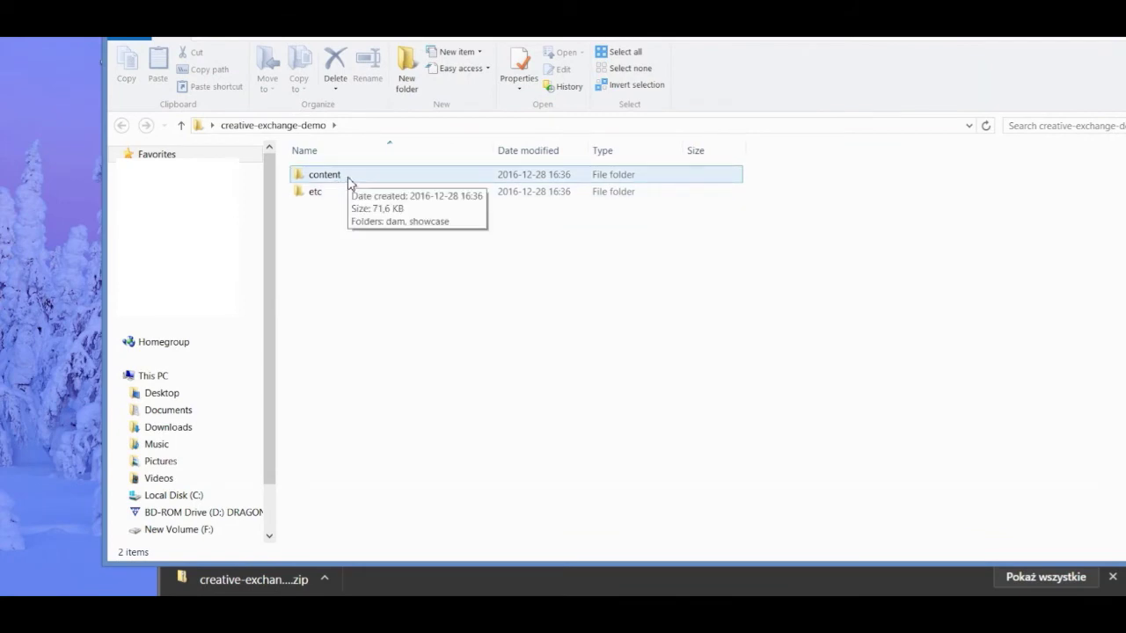
double_click(348, 179)
double_click(348, 188)
double_click(349, 179)
double_click(350, 180)
double_click(350, 180)
double_click(349, 180)
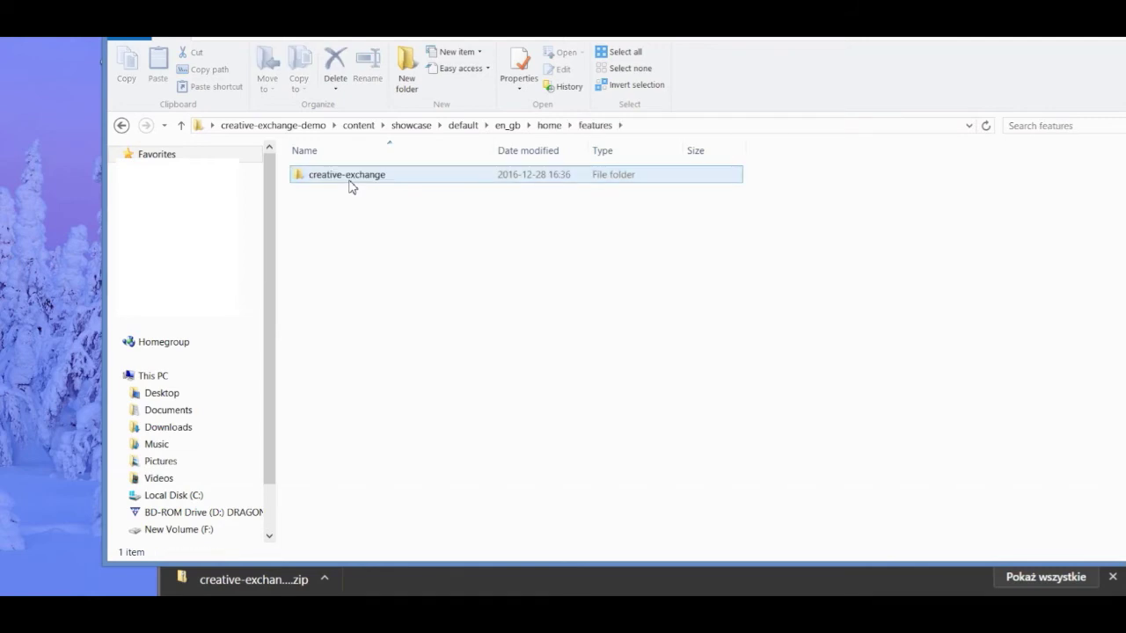
double_click(349, 180)
double_click(350, 180)
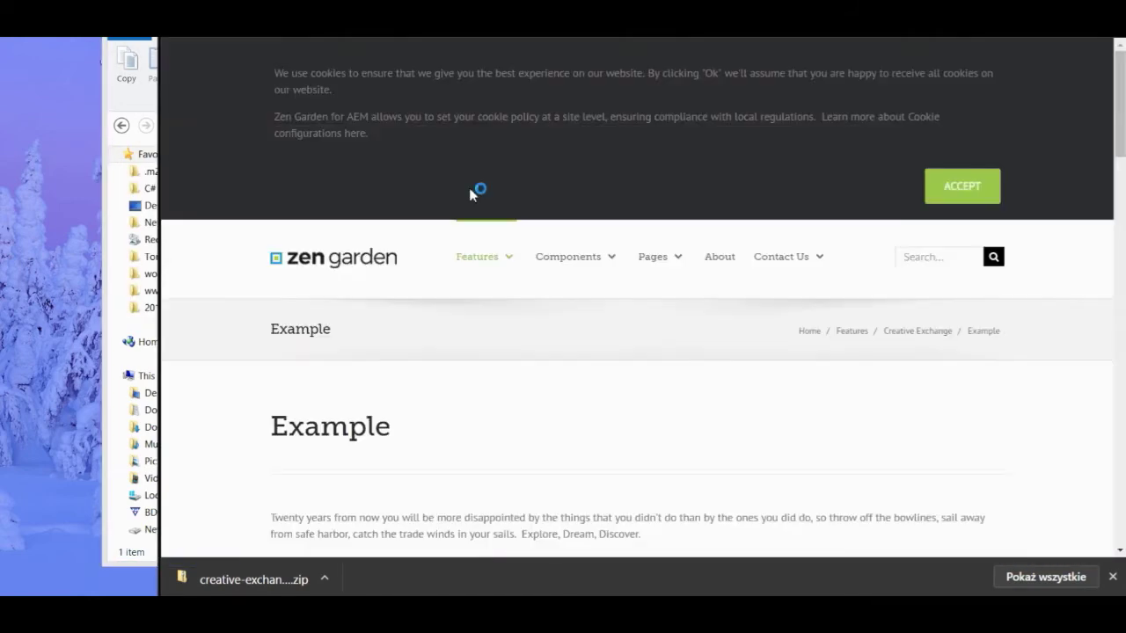
Return to the creative-exchange-demo package root and open its etc folder.
scroll(505, 301, "down", 10)
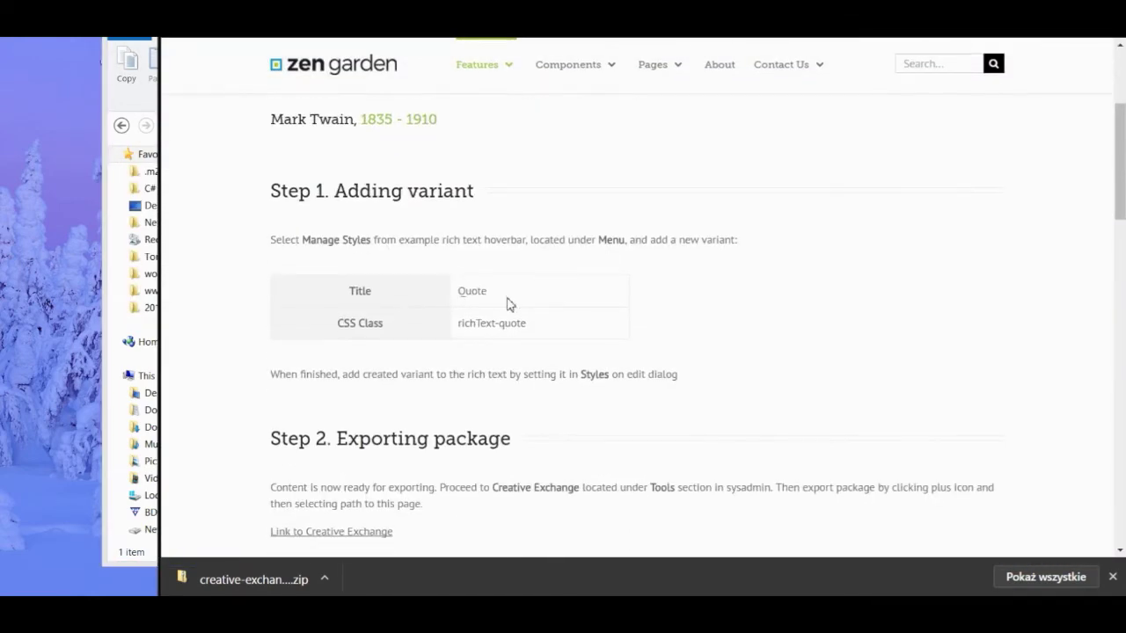
scroll(427, 246, "up", 2)
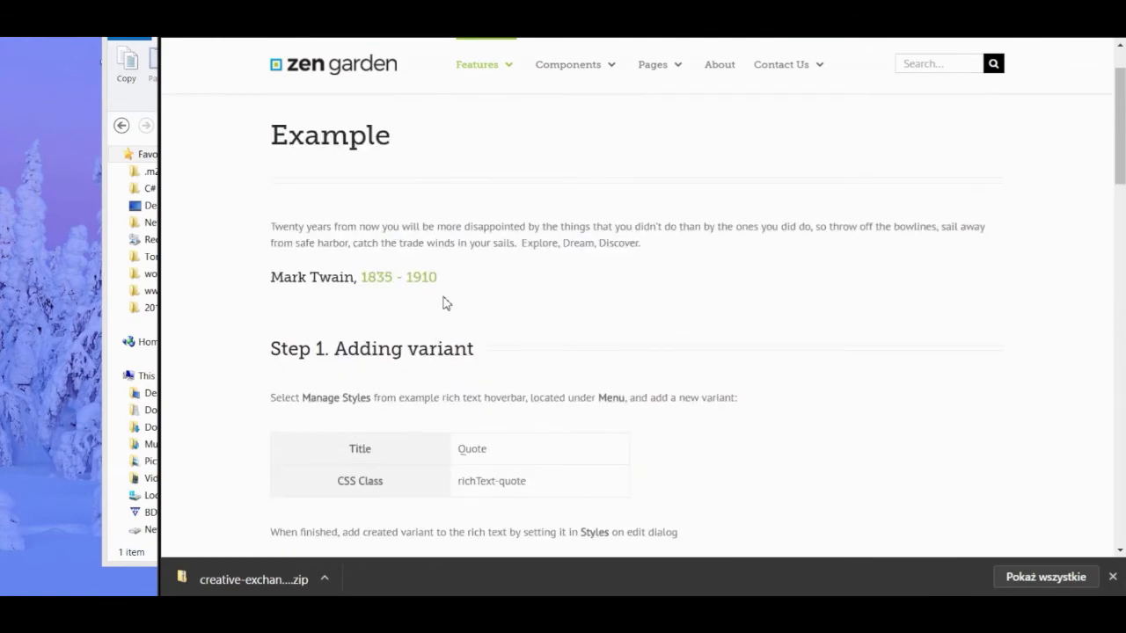
left_click(132, 105)
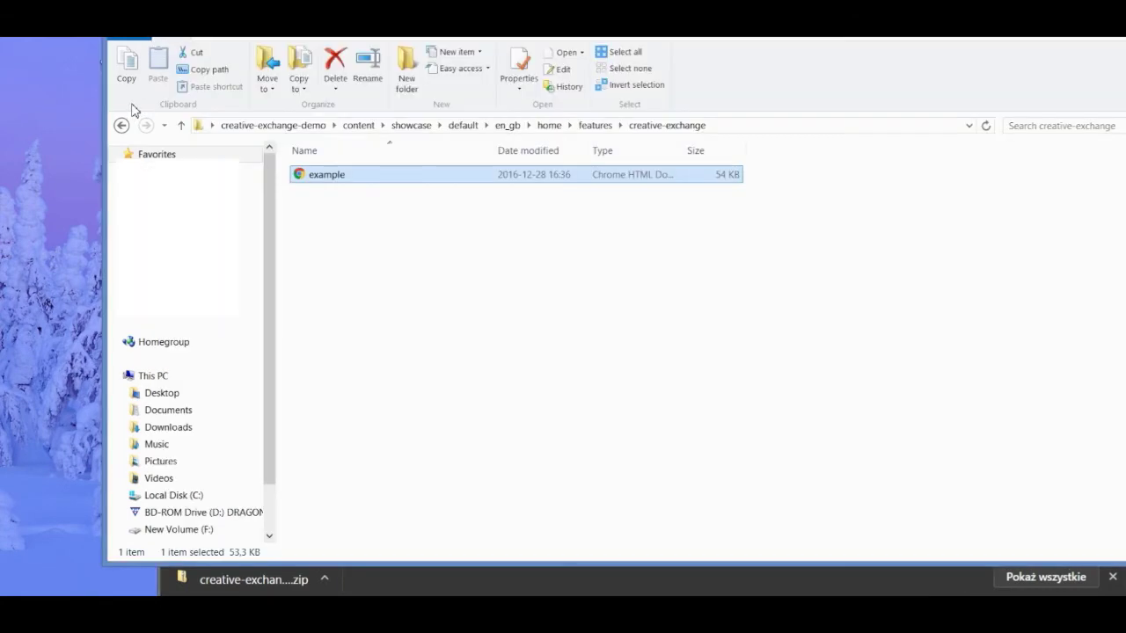
left_click(299, 126)
left_click(312, 194)
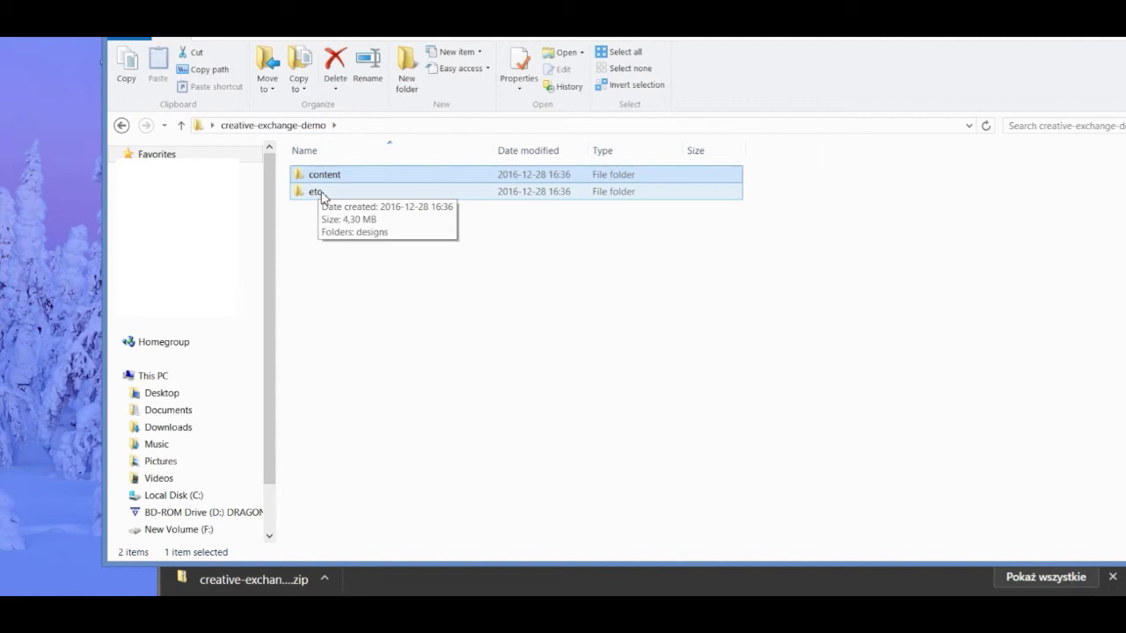
double_click(339, 197)
Browse designs/zg/showcase/desktop/css/components and open richText.css in Notepad++.
double_click(347, 177)
double_click(350, 177)
double_click(352, 189)
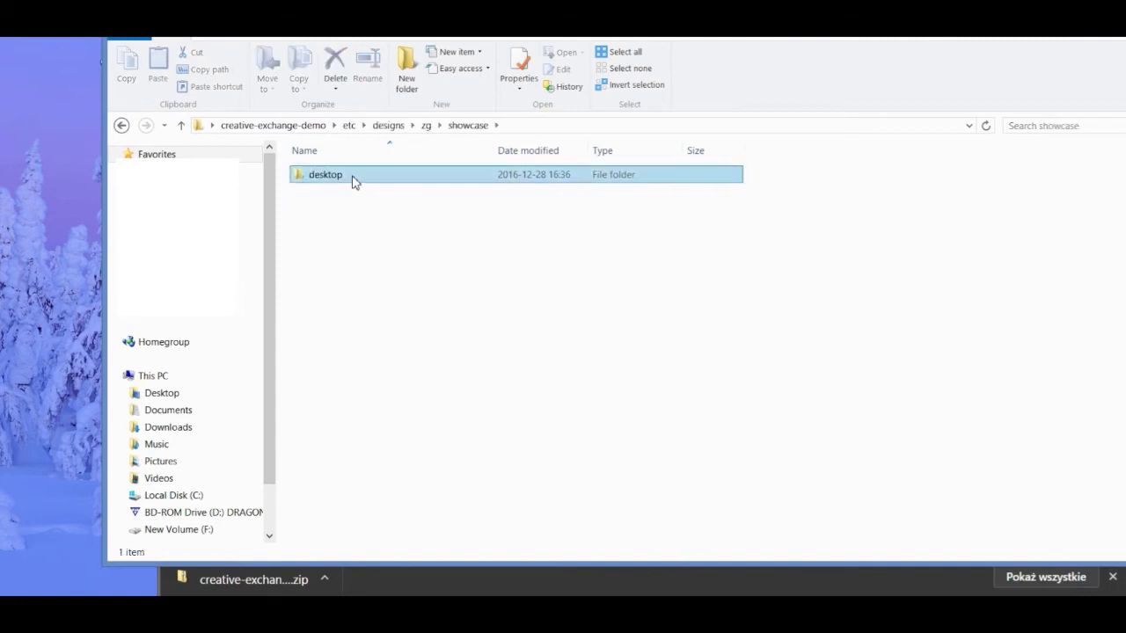
double_click(352, 180)
double_click(352, 185)
left_click(356, 180)
double_click(356, 181)
double_click(347, 346)
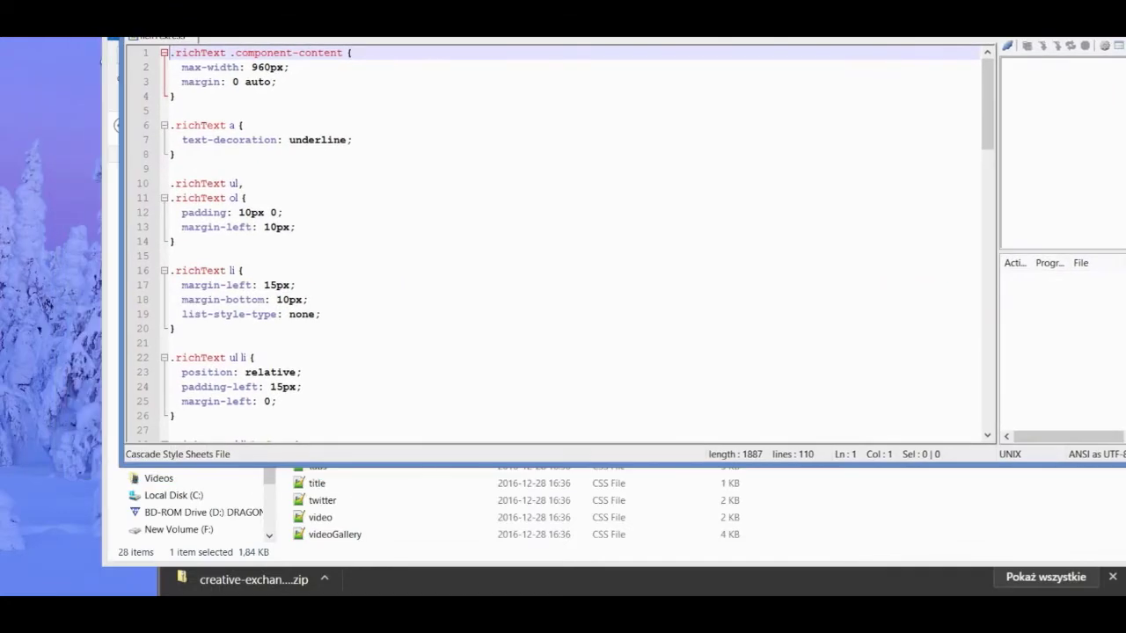
Copy the tutorial's richText-quote CSS and paste it at the end of richText.css.
key("alt+Tab")
scroll(754, 209, "down", 7)
left_click_drag(275, 226, 279, 382)
key("ctrl+c")
key("alt+Tab")
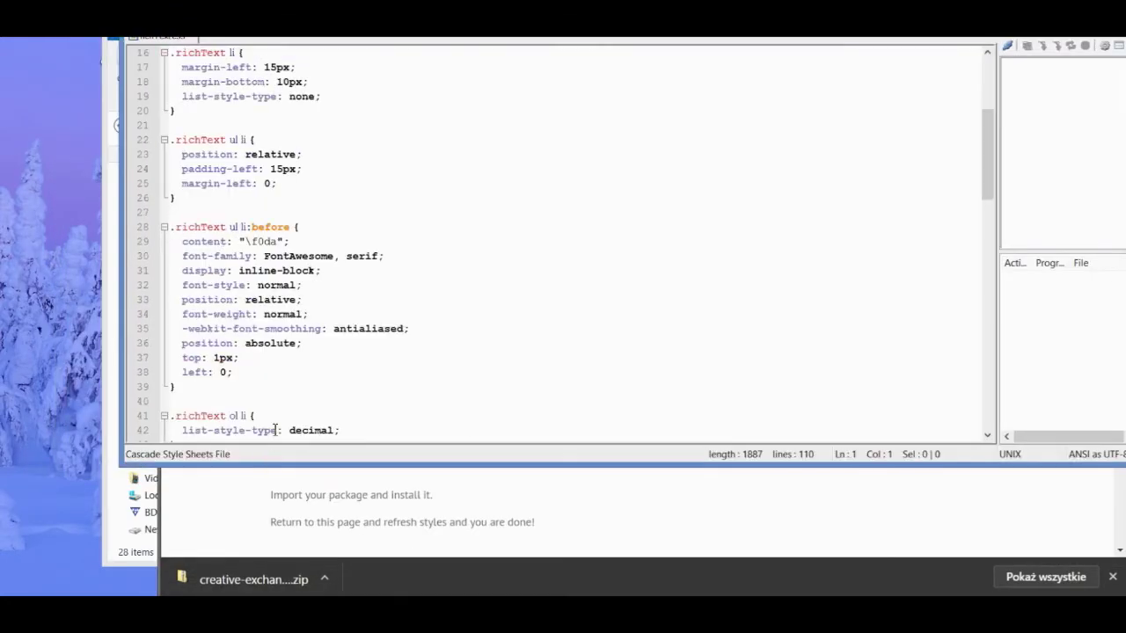
scroll(368, 375, "down", 10)
key("ctrl+v")
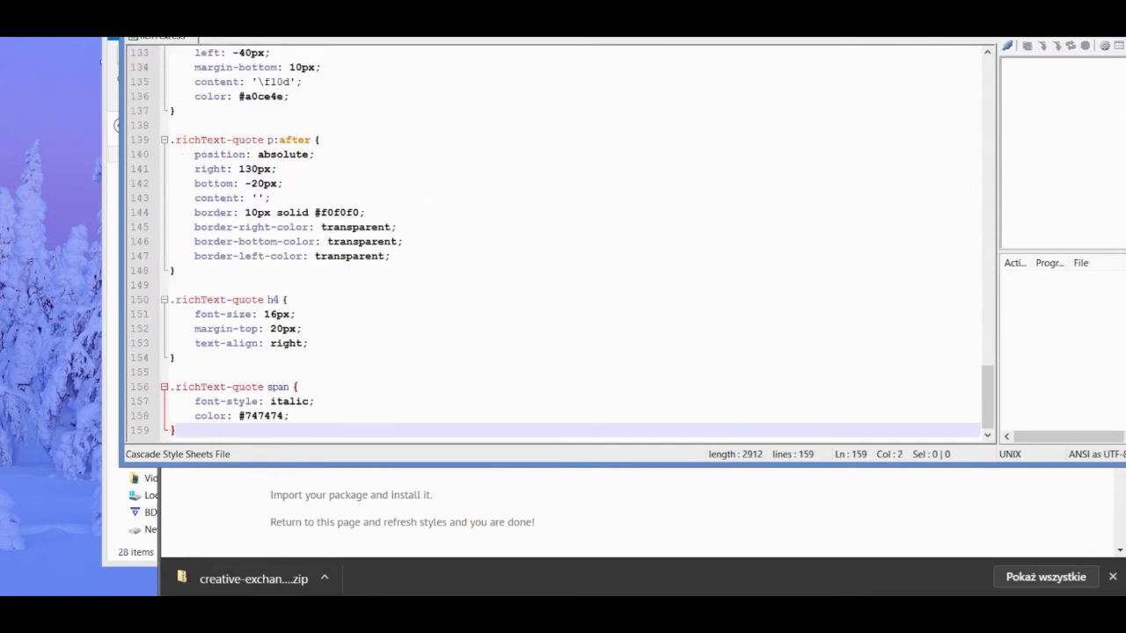
Save the edited richText.css and reload the tutorial page.
key("alt+Tab")
left_click(651, 218)
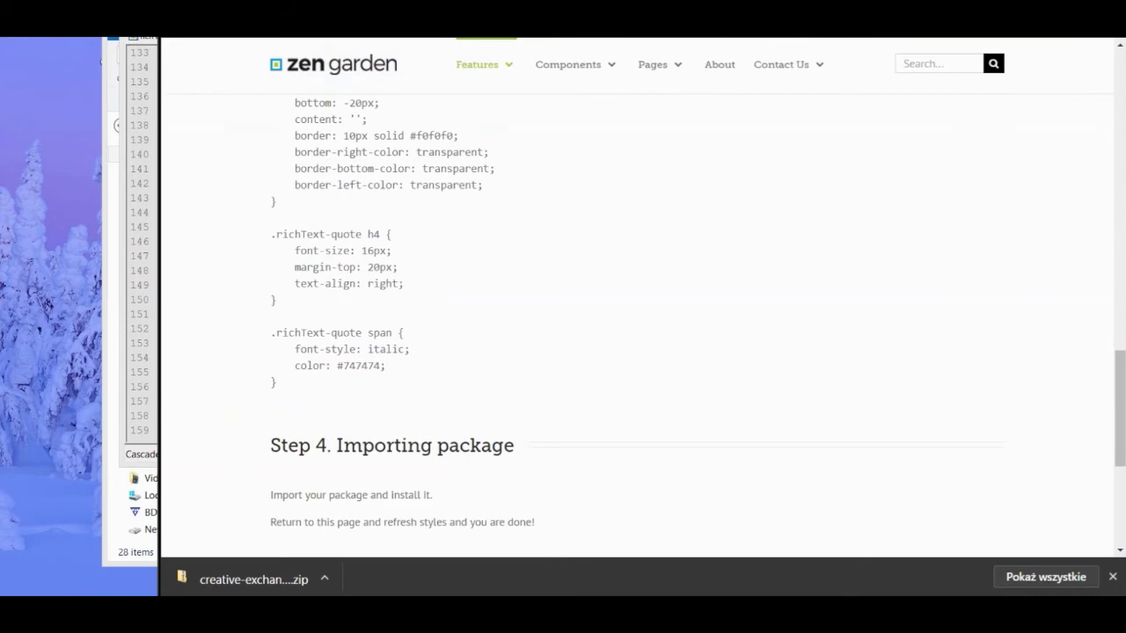
key("F5")
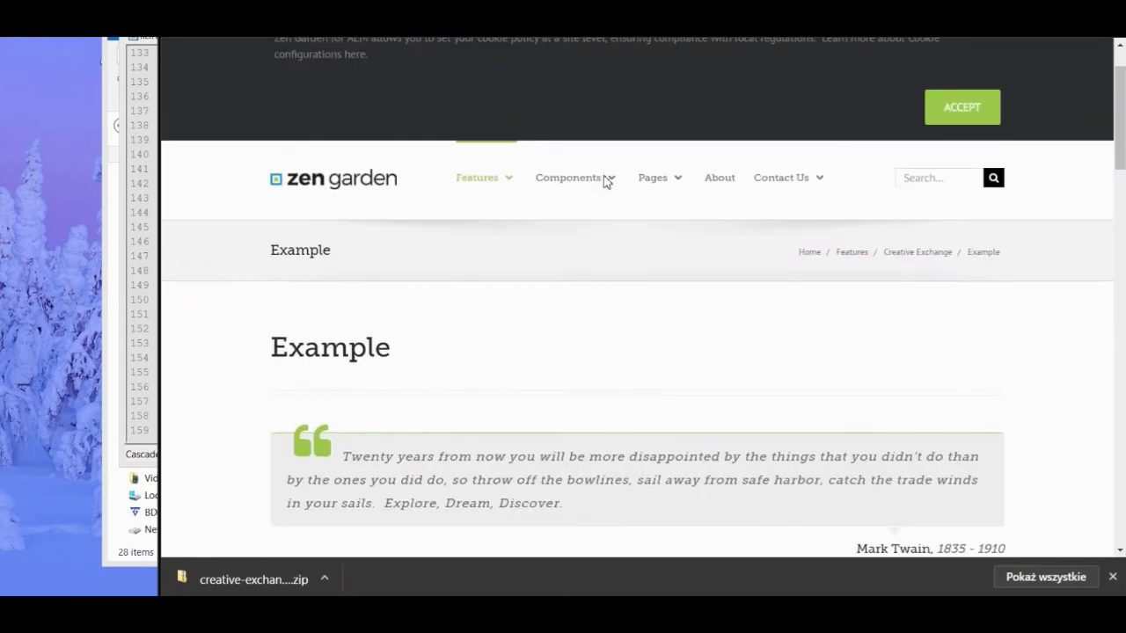
scroll(343, 312, "down", 2)
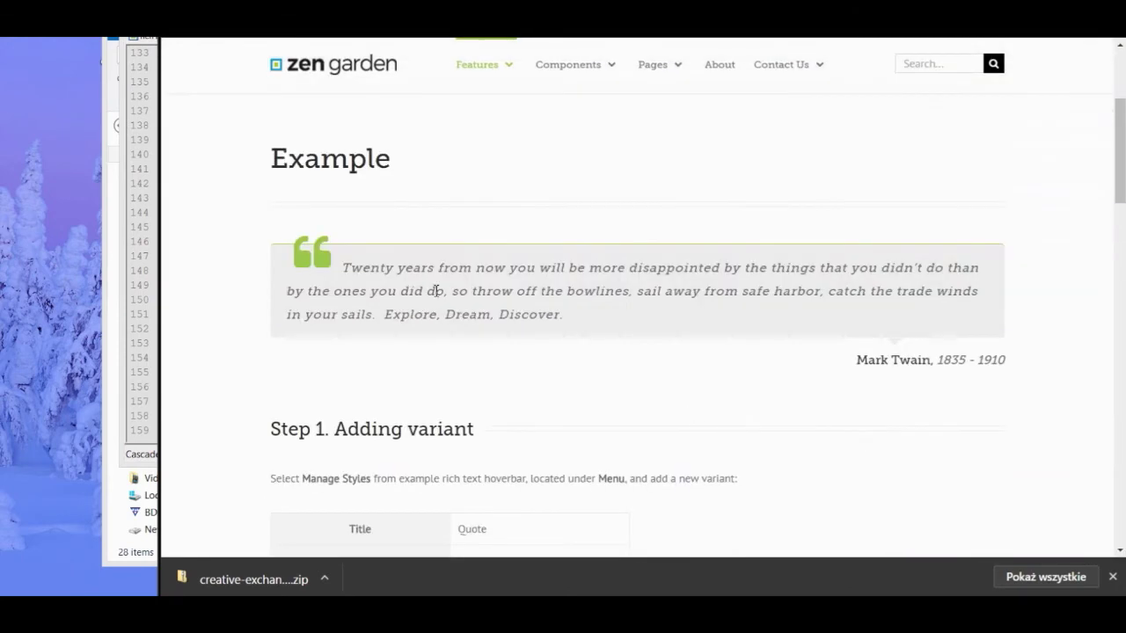
left_click(129, 101)
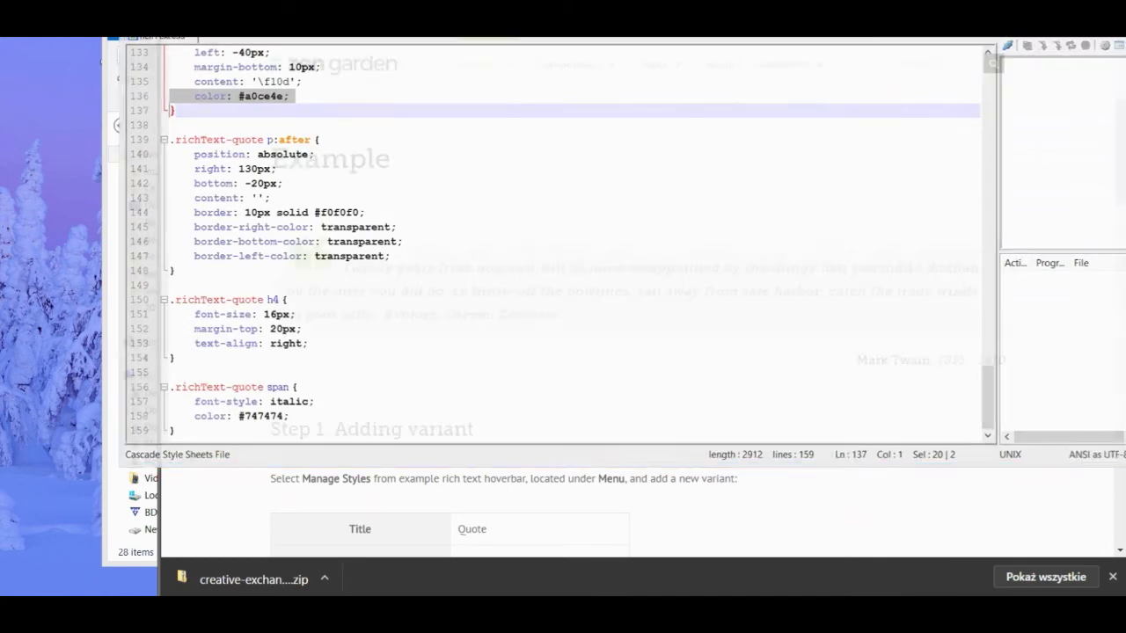
Compress the creative-exchange-demo folder into creative-exchange-demo.zip with 7-Zip.
left_click(104, 59)
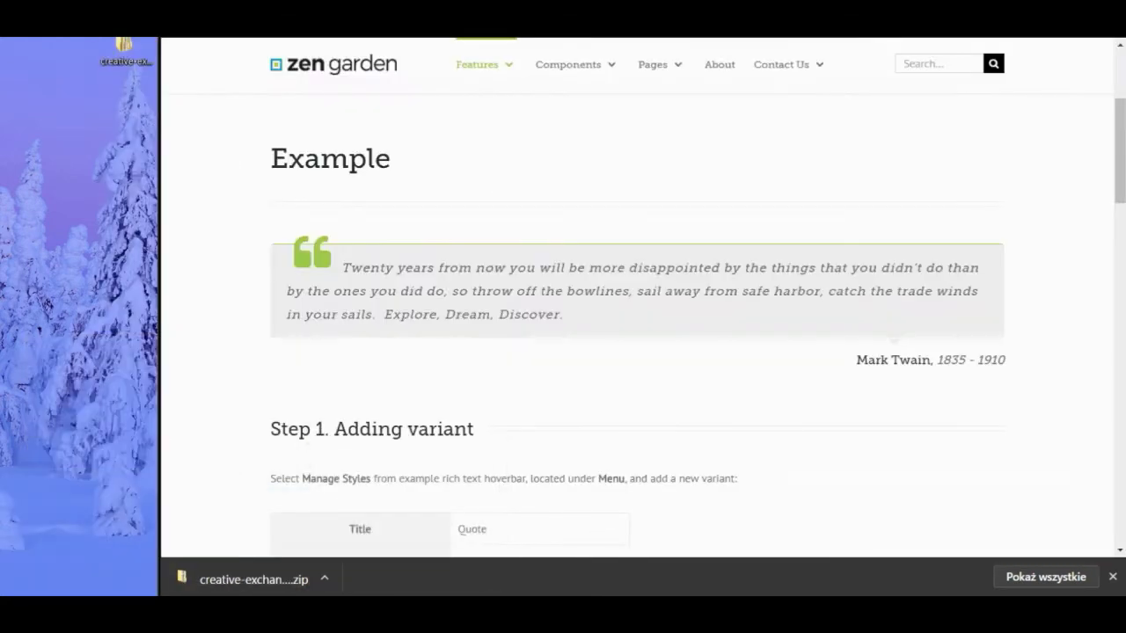
right_click(122, 43)
mouse_move(180, 129)
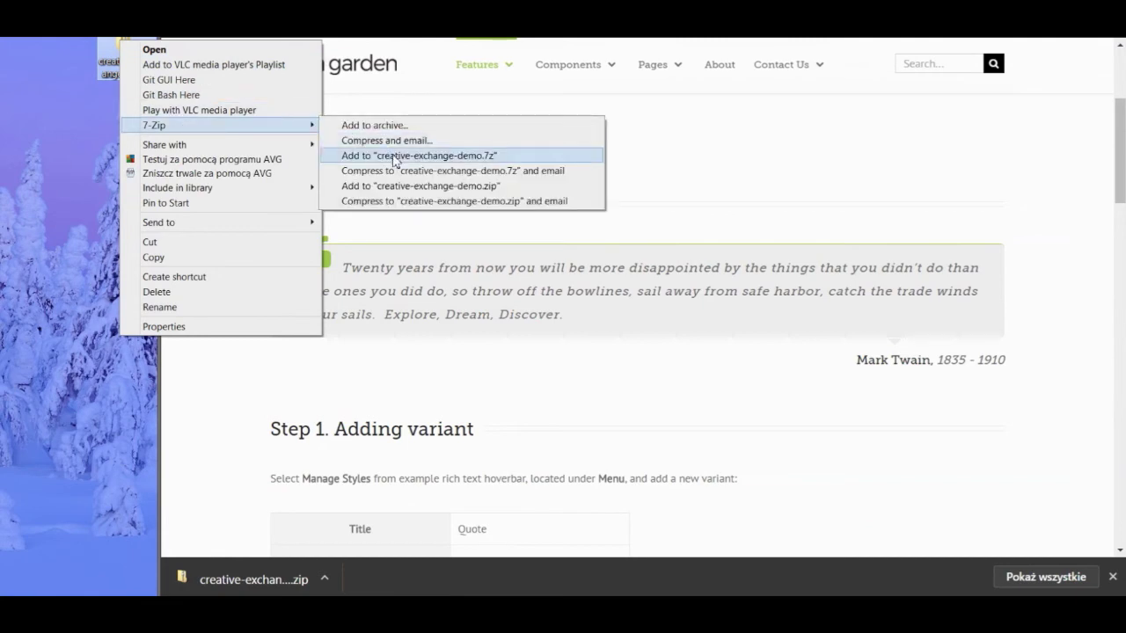
left_click(400, 185)
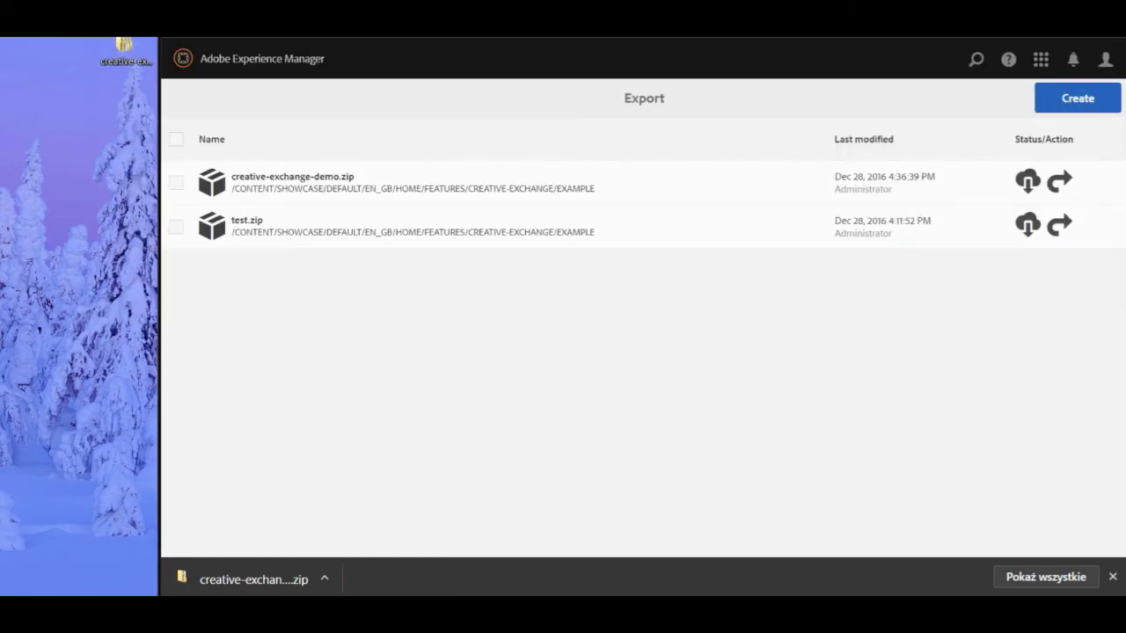
Upload creative-exchange-demo.zip through the Creative Exchange Import page.
left_click(240, 69)
left_click(728, 239)
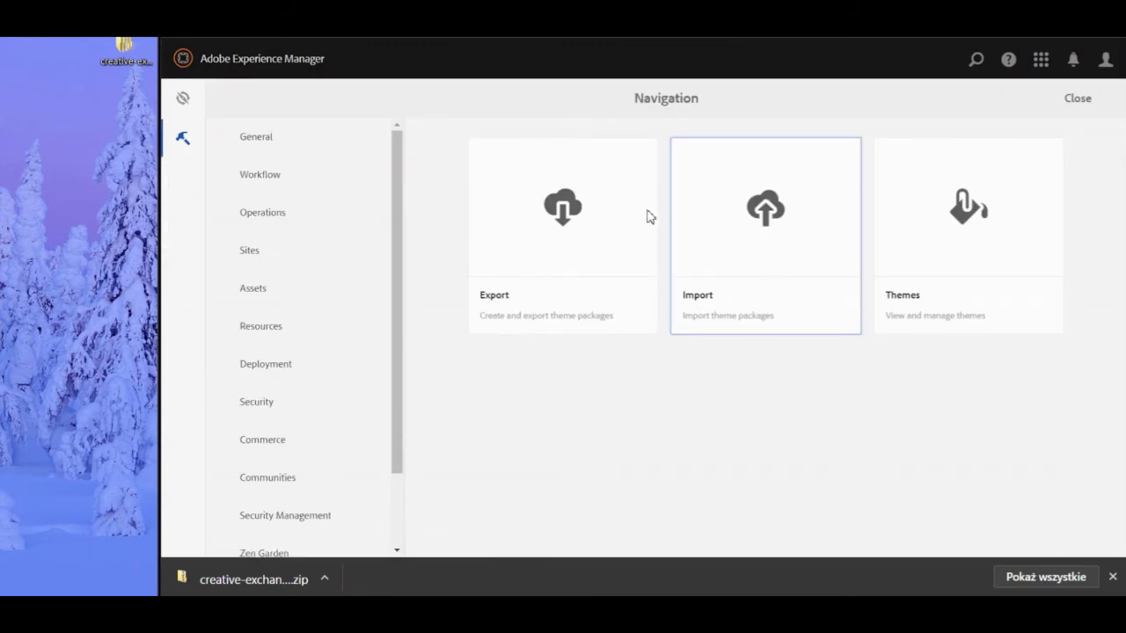
left_click(1027, 107)
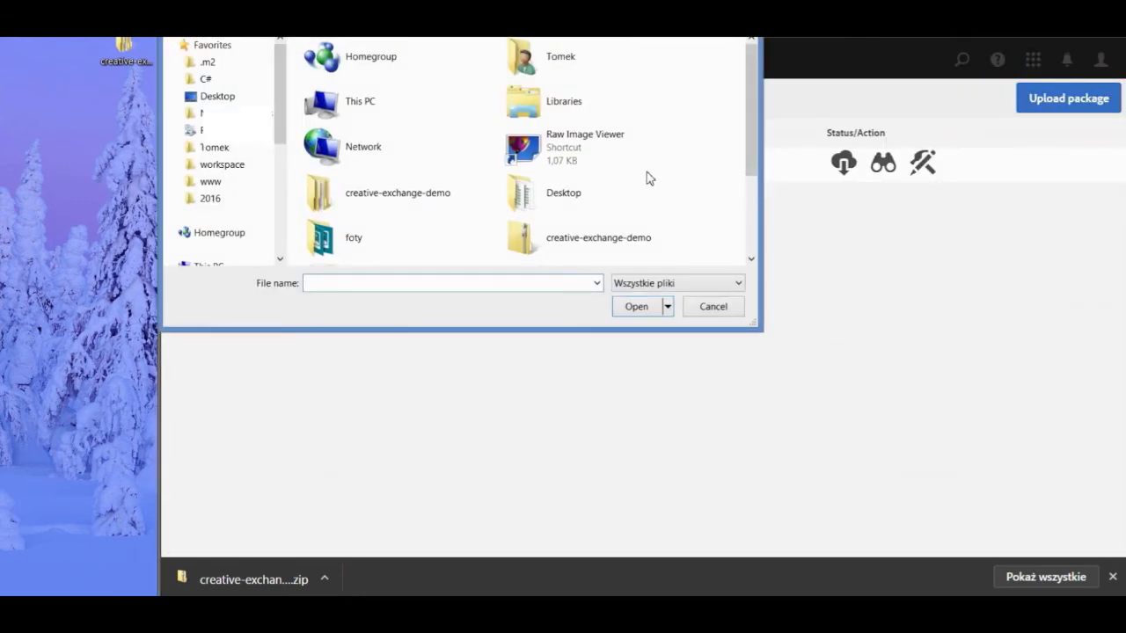
left_click(615, 238)
left_click(631, 308)
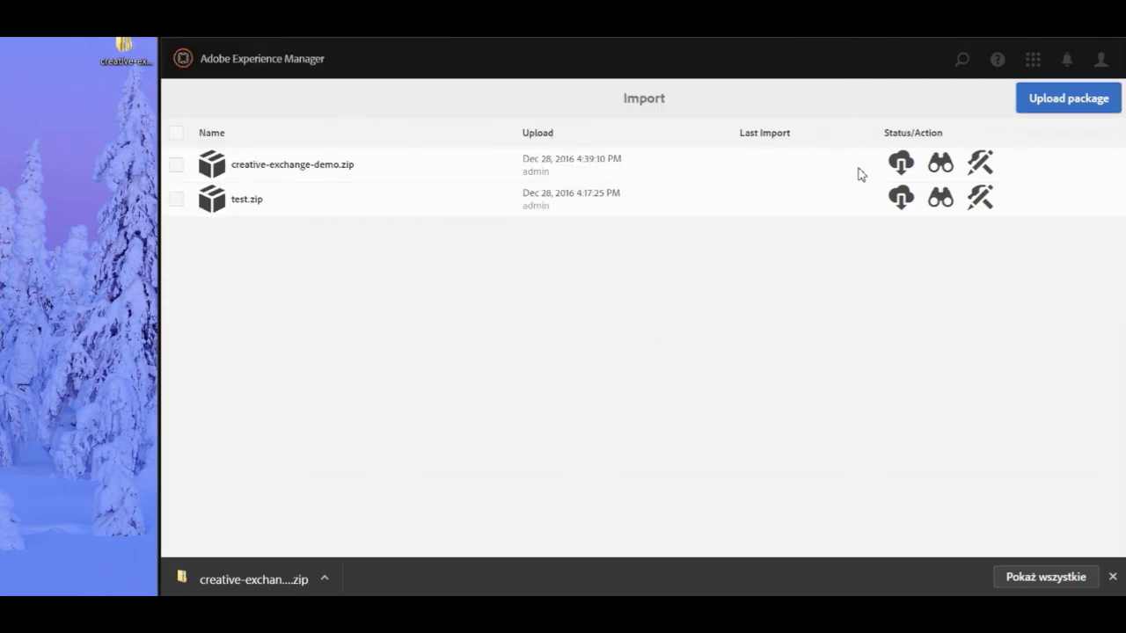
Inspect creative-exchange-demo.zip to confirm the richText.css change, then install the package.
left_click(940, 163)
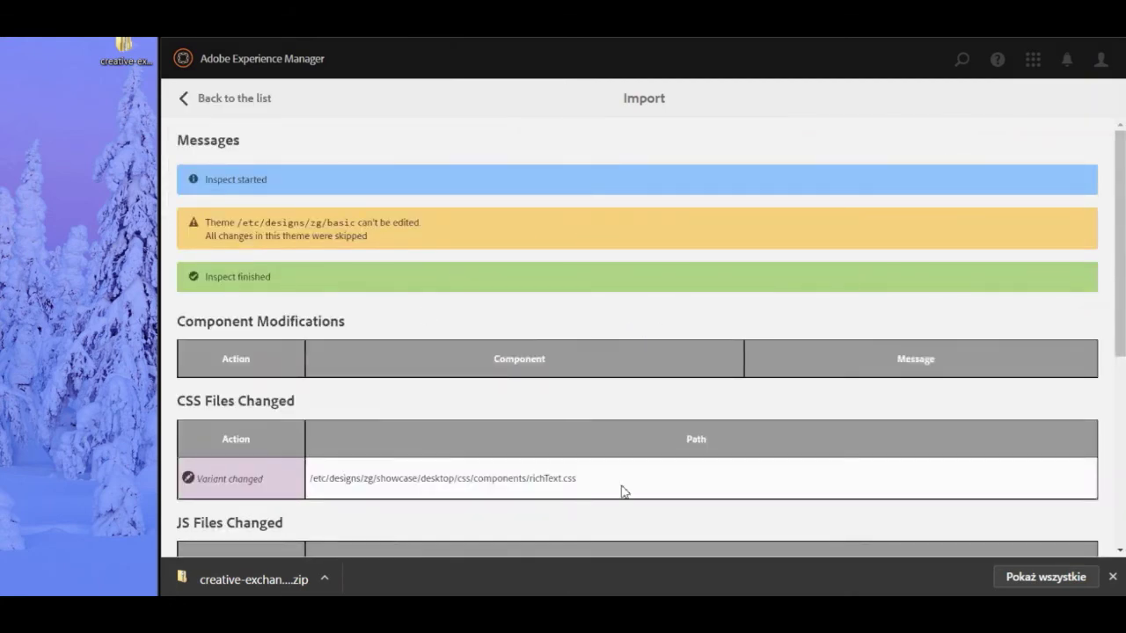
left_click_drag(603, 482, 323, 468)
left_click(535, 415)
left_click(258, 104)
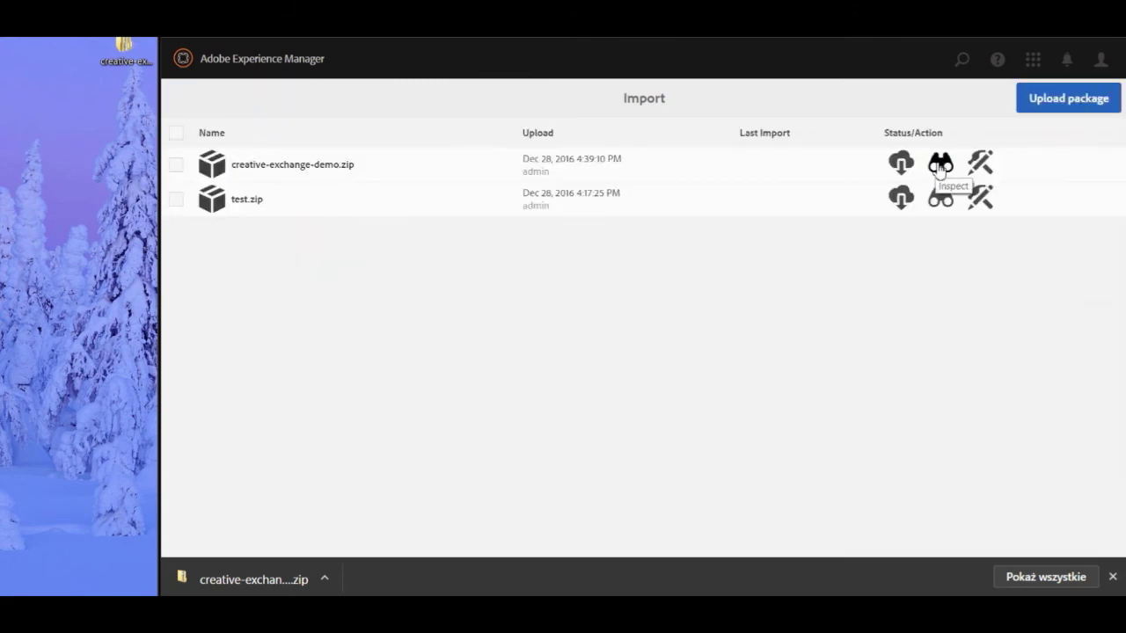
left_click(980, 164)
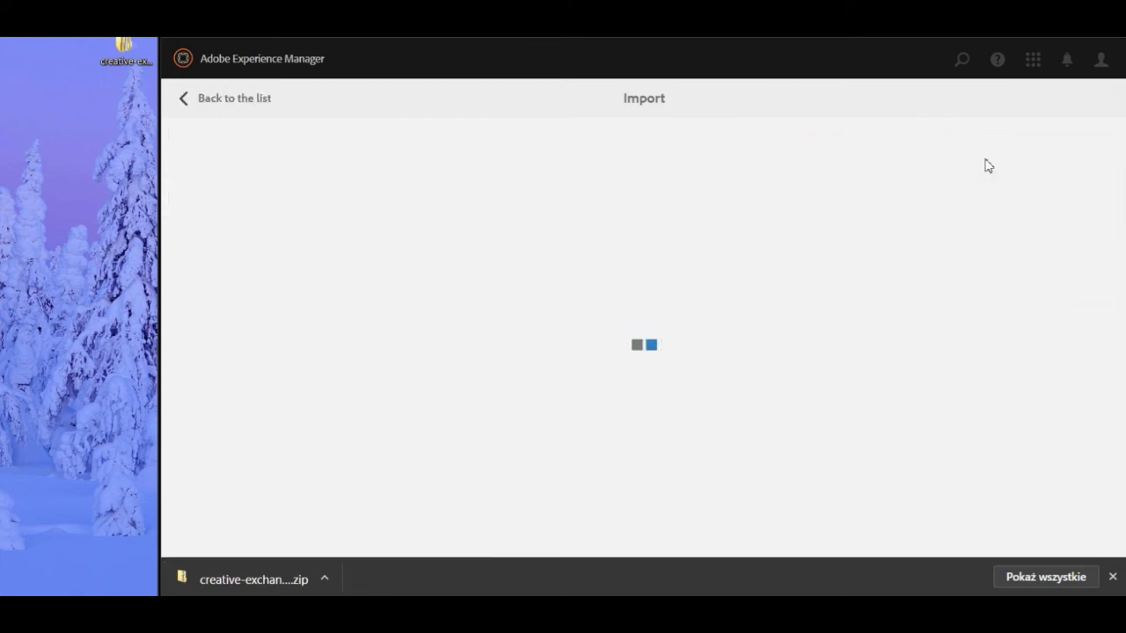
left_click_drag(266, 276, 209, 276)
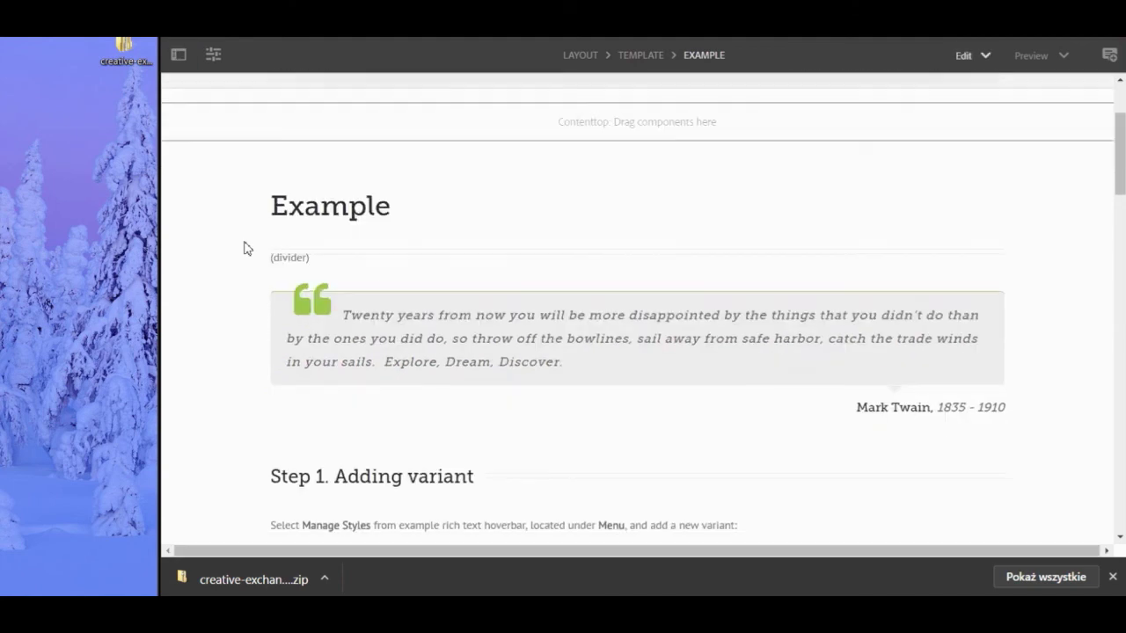
left_click(508, 359)
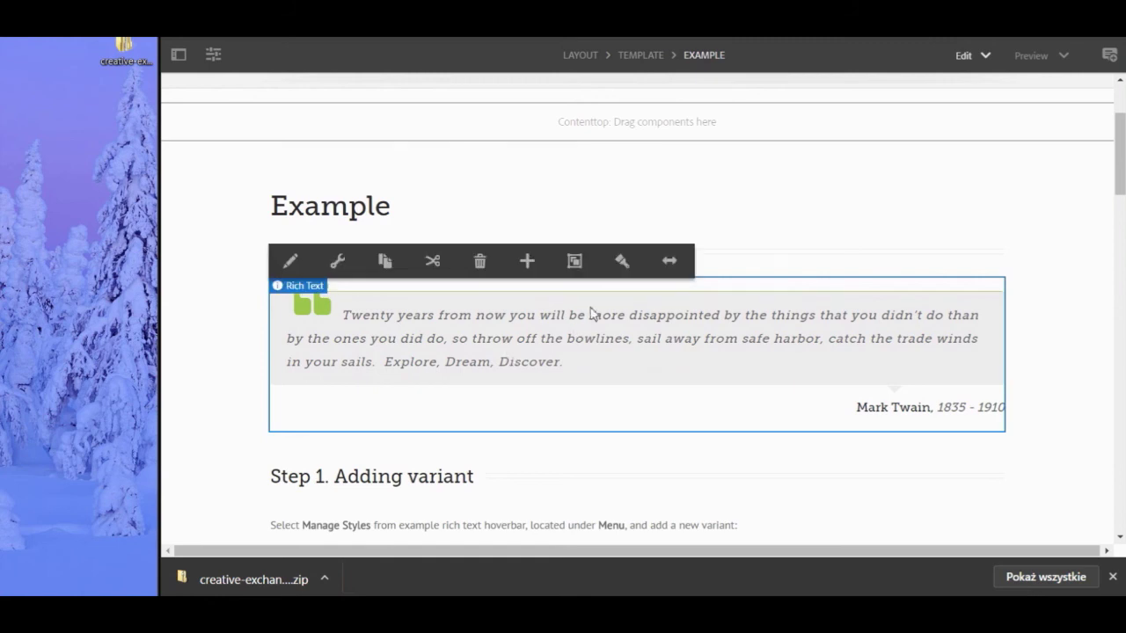
left_click(620, 268)
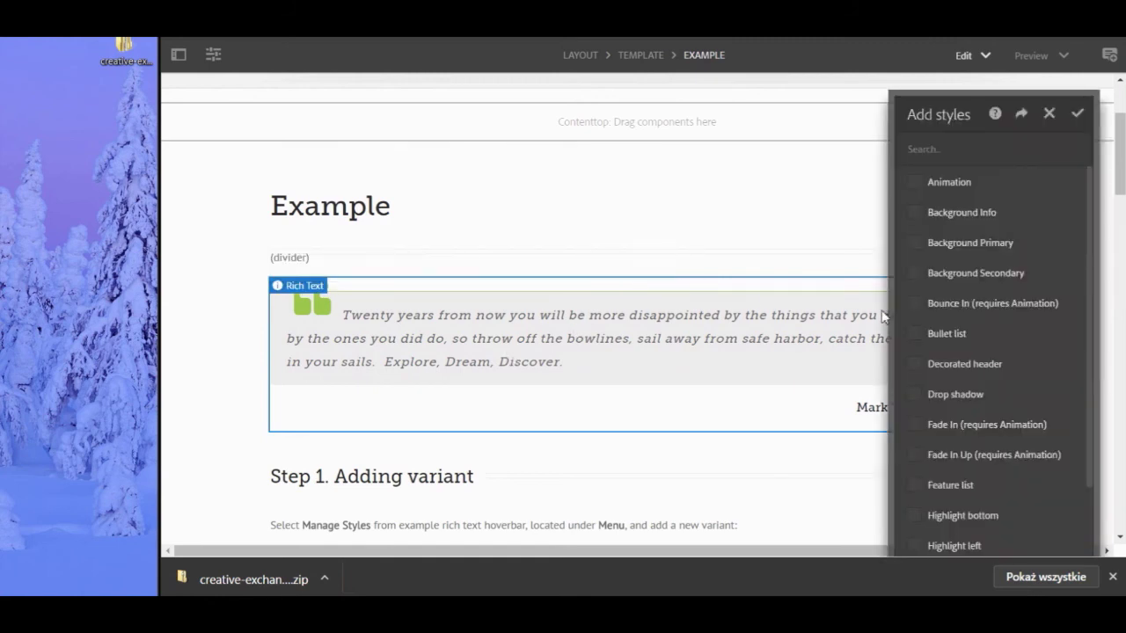
left_click_drag(970, 121, 993, 86)
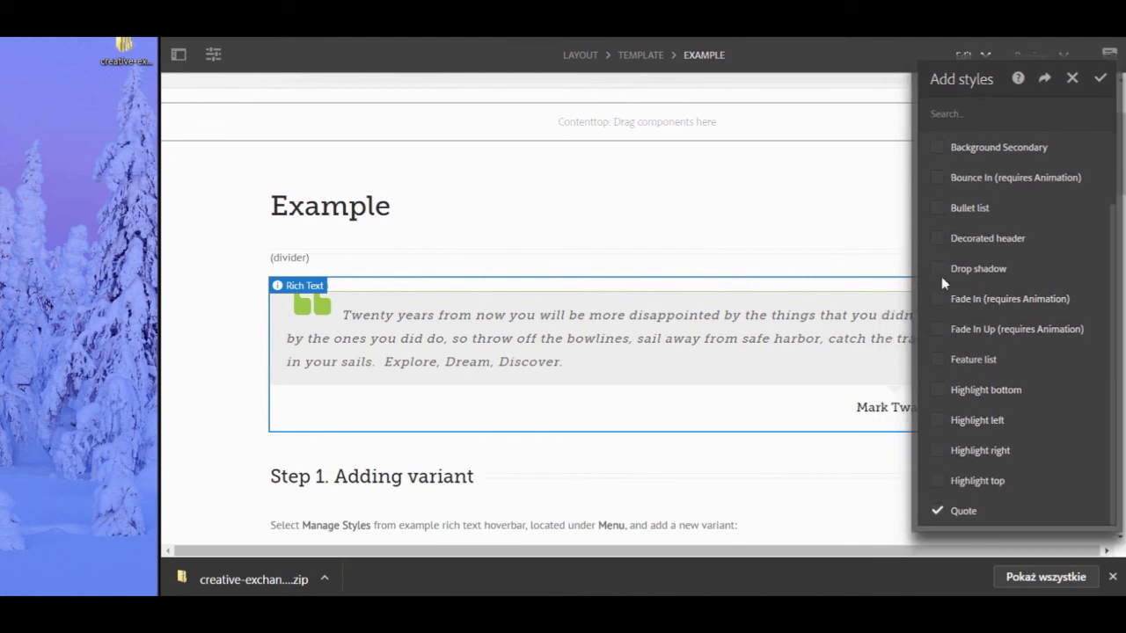
left_click(937, 510)
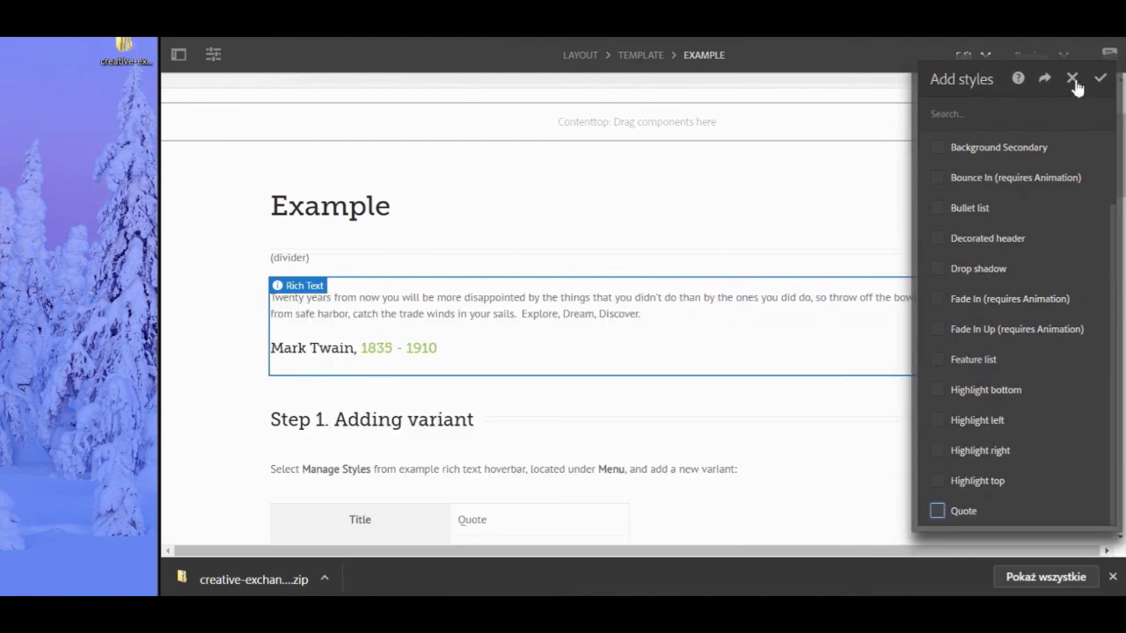
left_click(937, 510)
left_click(1099, 77)
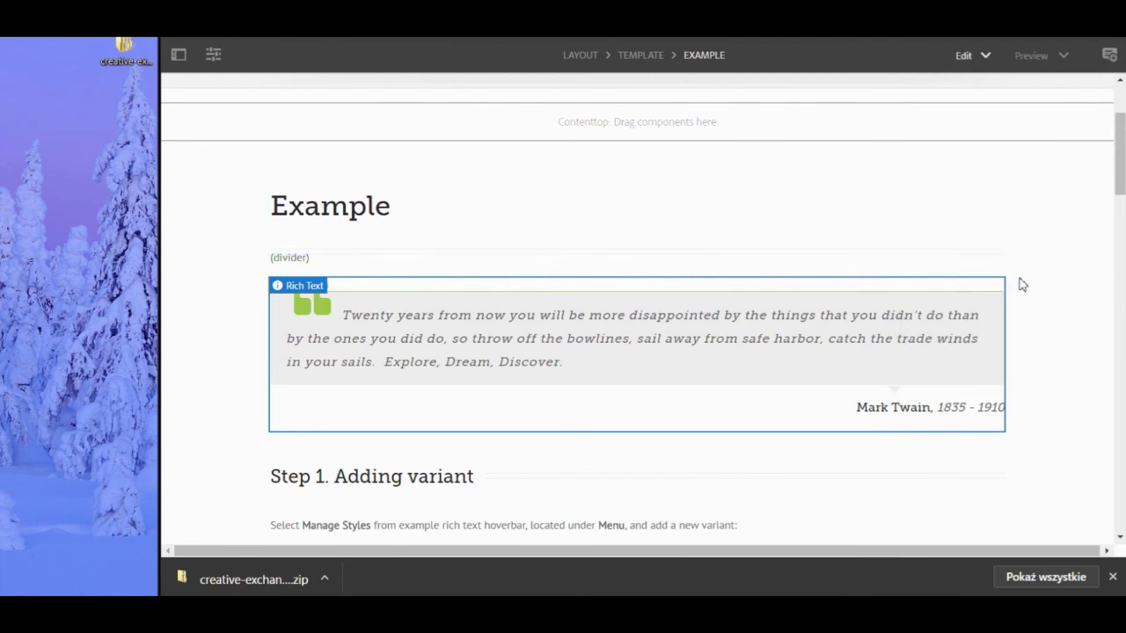